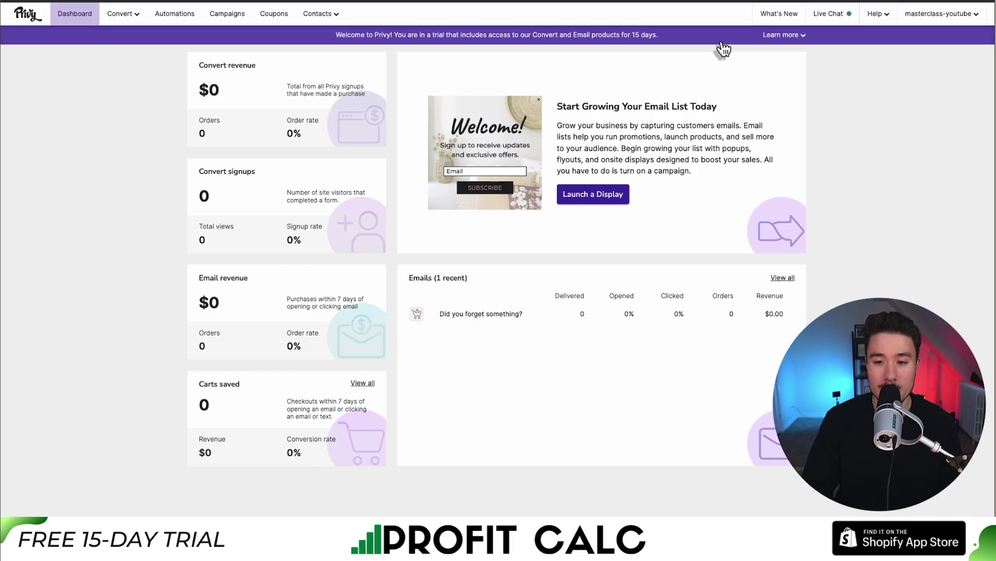
pyautogui.click(595, 194)
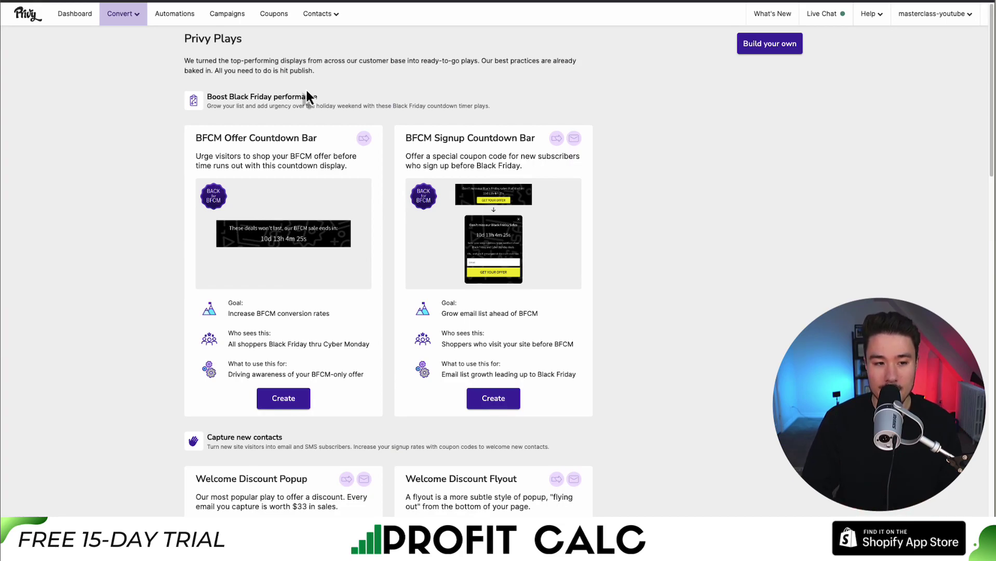
pyautogui.scroll(-3, 185, 197)
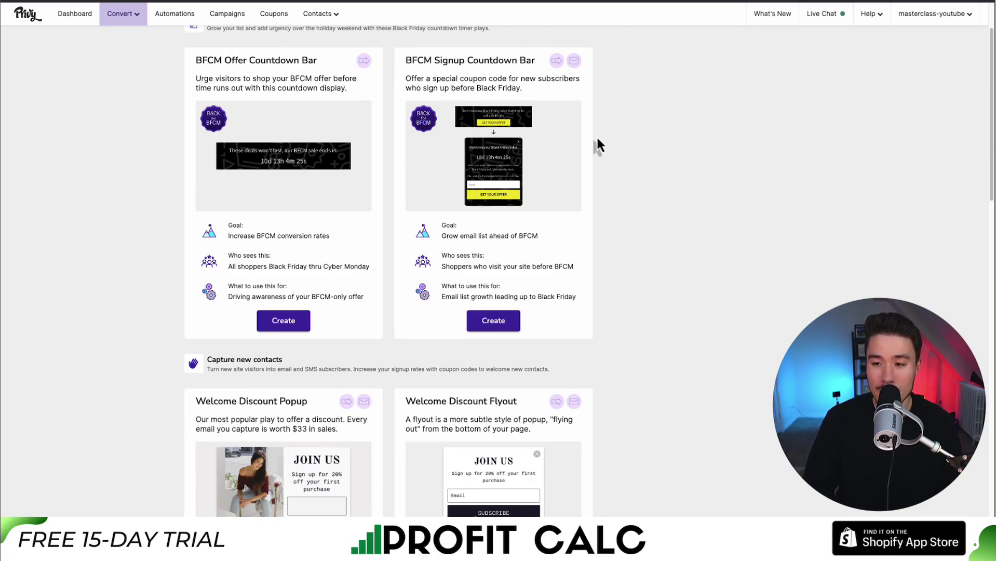
pyautogui.moveTo(991, 93); pyautogui.dragTo(986, 192)
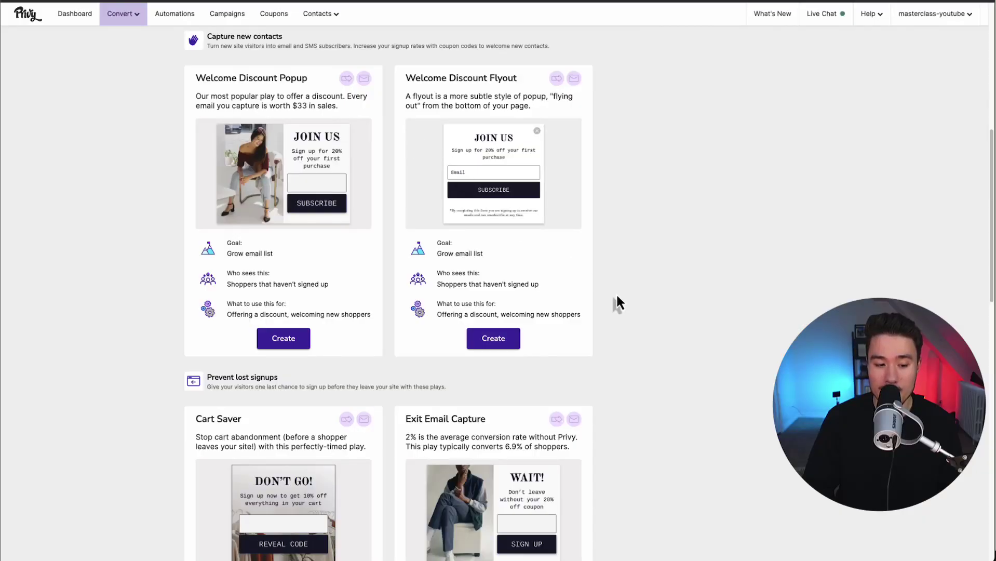
pyautogui.scroll(2, 617, 297)
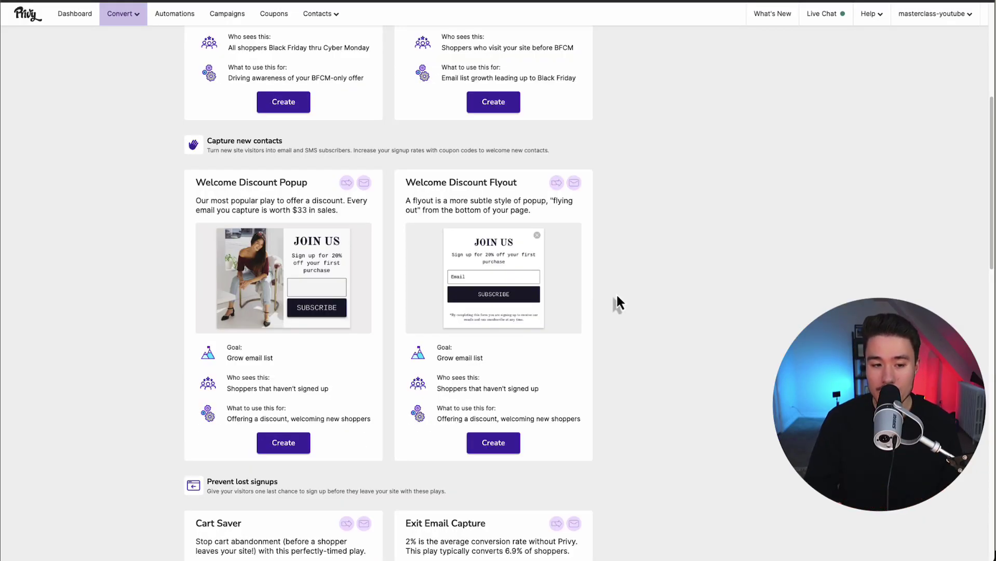
pyautogui.moveTo(211, 189); pyautogui.dragTo(278, 191)
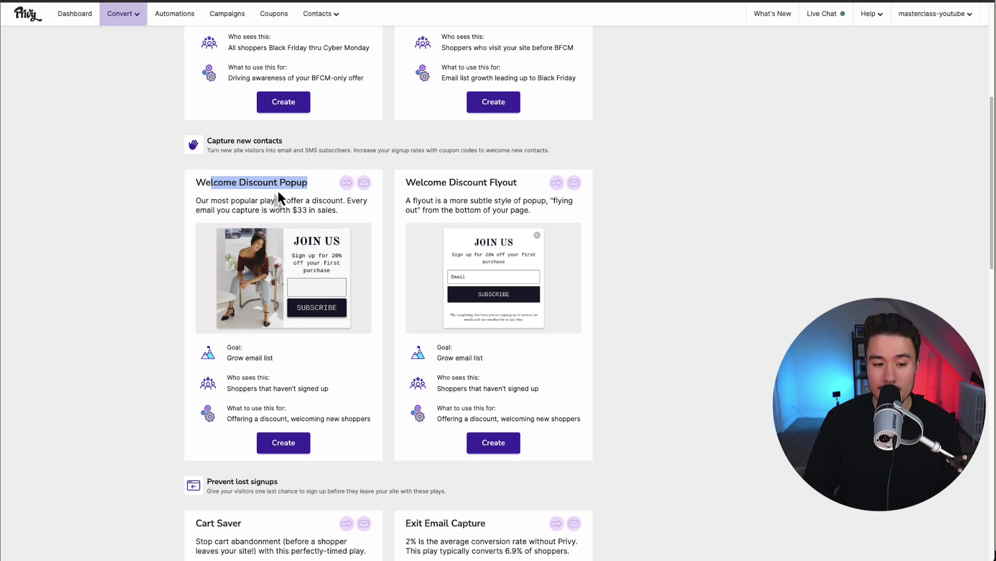
pyautogui.click(117, 214)
pyautogui.scroll(-1, 117, 213)
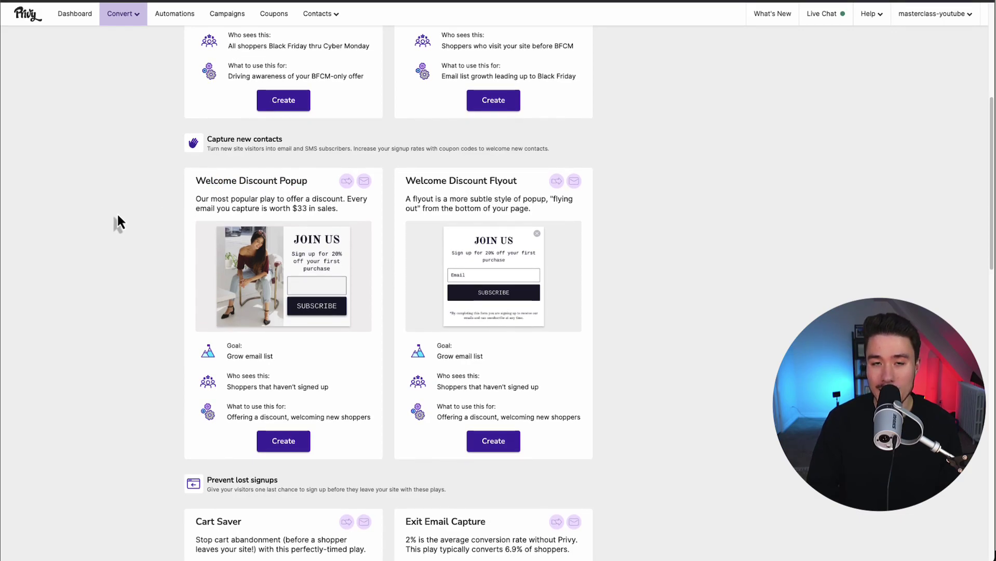
# Create a Welcome Discount Popup with the '10% off' coupon and continue to the designer
pyautogui.click(280, 448)
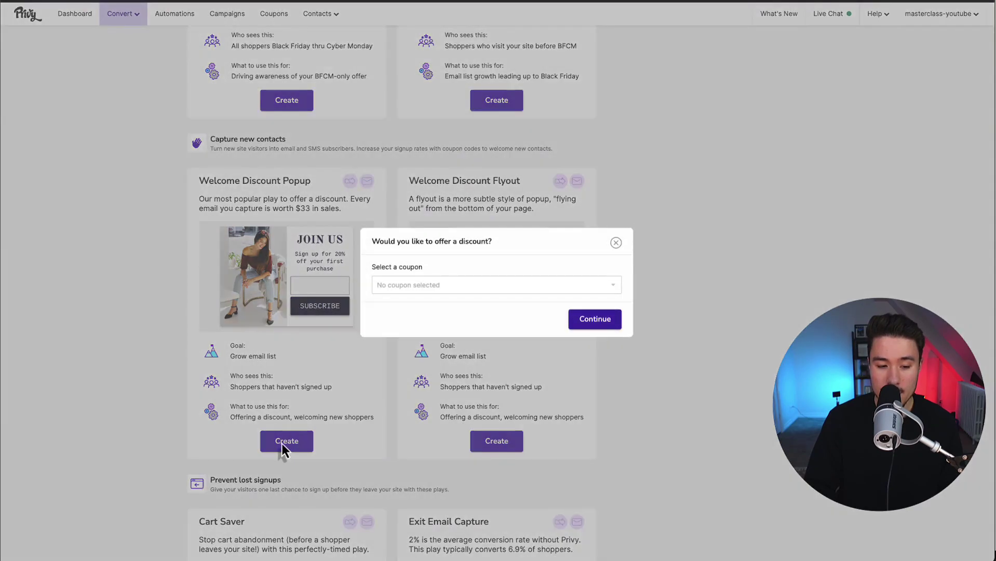
pyautogui.click(398, 285)
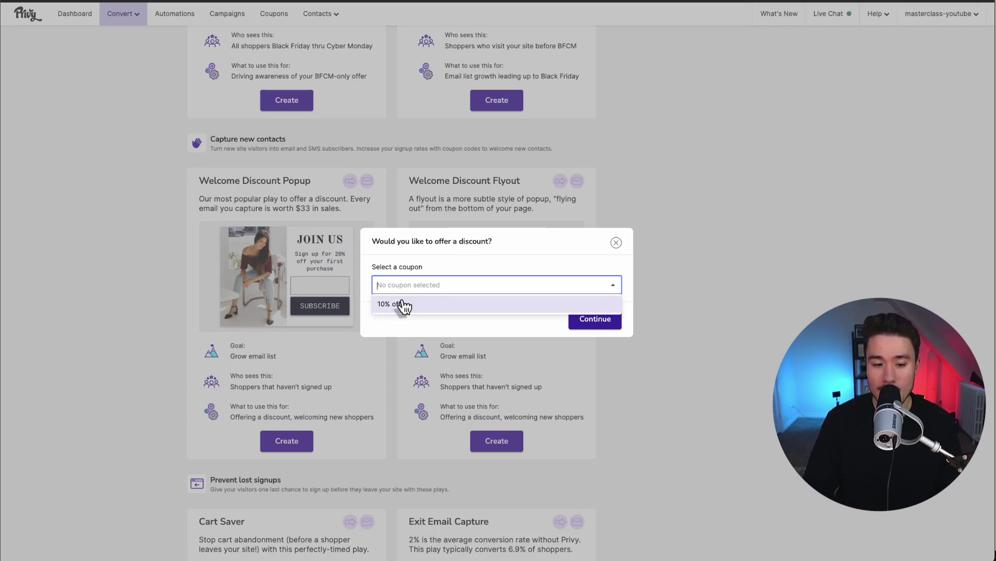
pyautogui.click(403, 305)
pyautogui.click(596, 320)
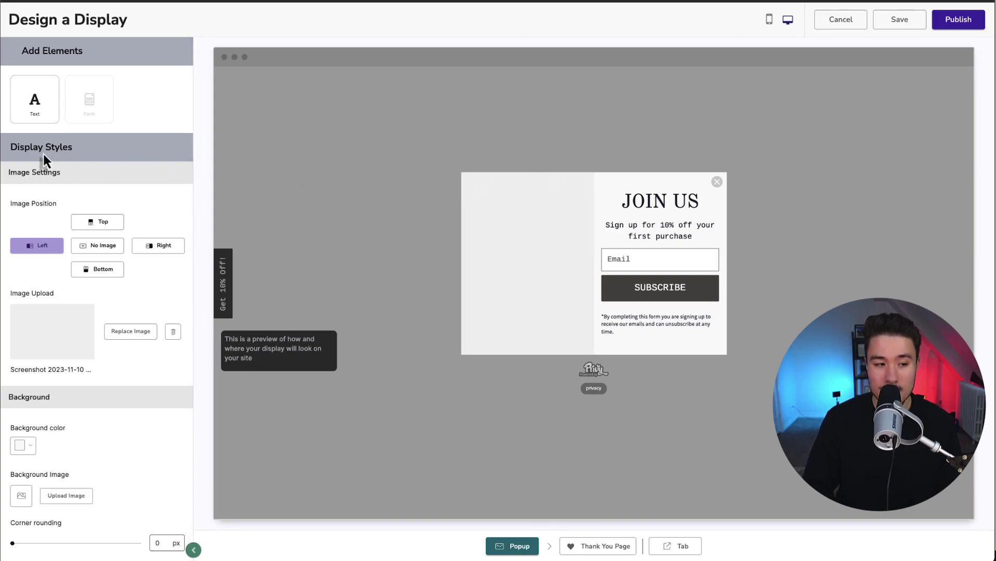
pyautogui.moveTo(11, 149); pyautogui.dragTo(84, 161)
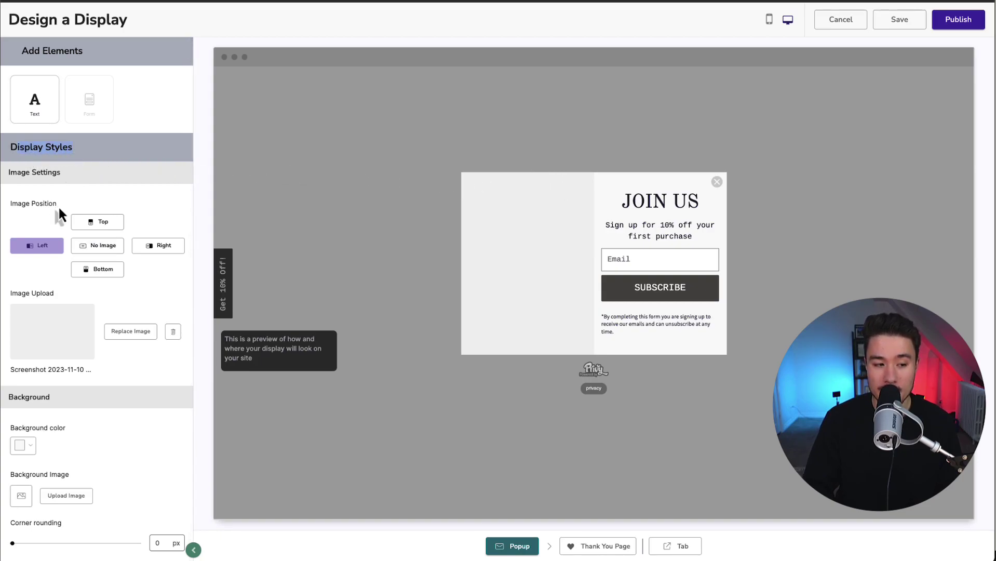
pyautogui.click(39, 119)
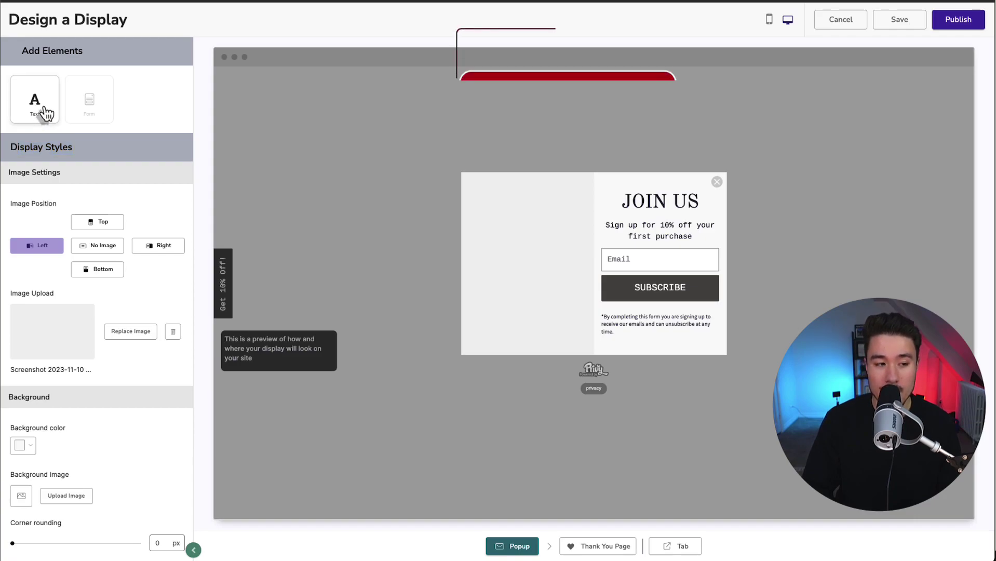
pyautogui.click(50, 112)
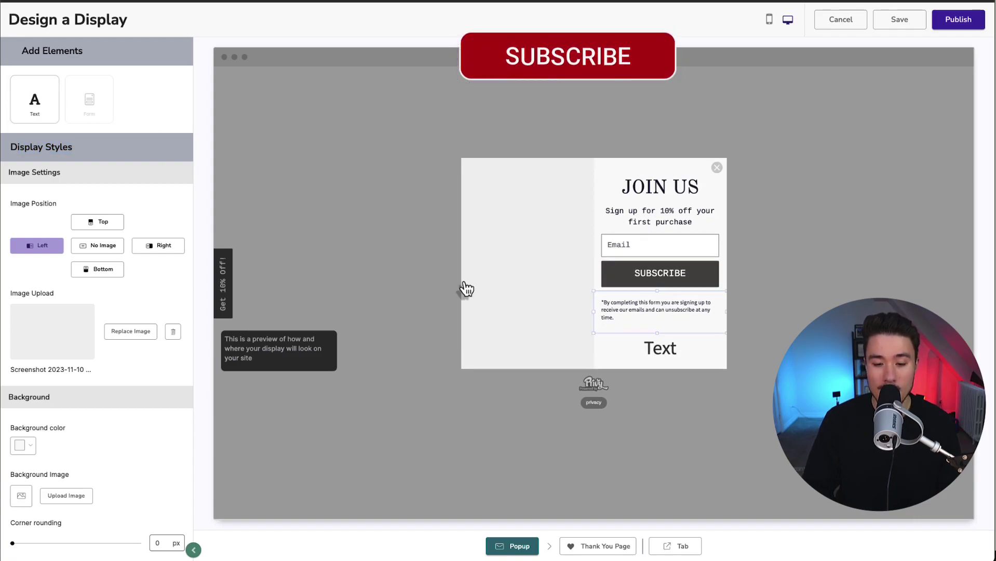
pyautogui.click(663, 364)
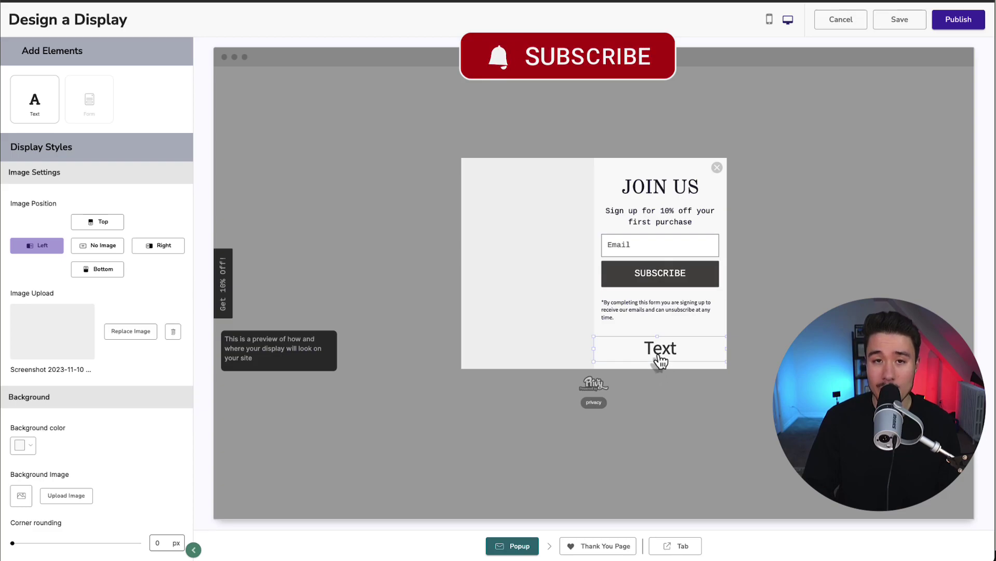
pyautogui.moveTo(658, 361); pyautogui.dragTo(658, 208)
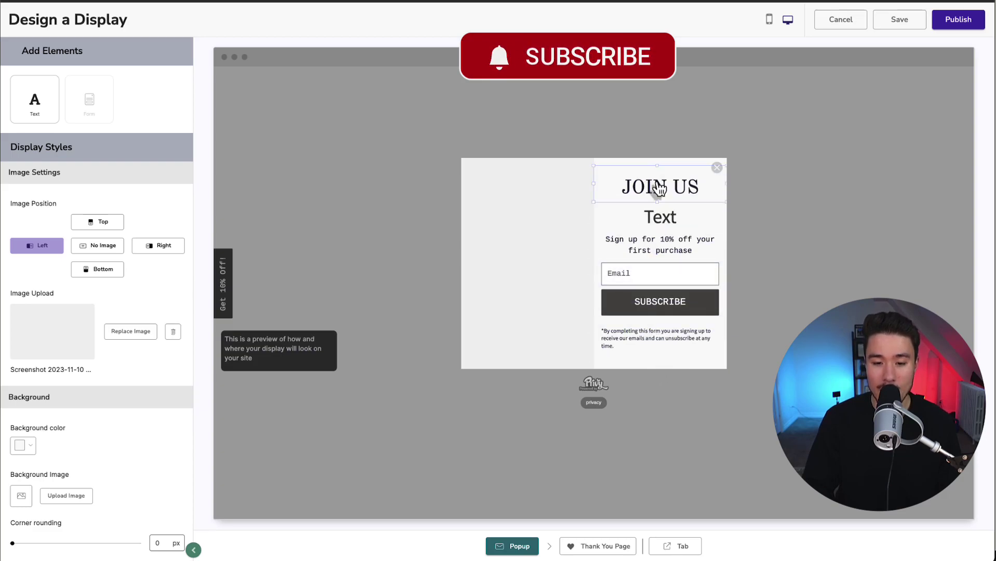
pyautogui.click(659, 228)
pyautogui.click(713, 197)
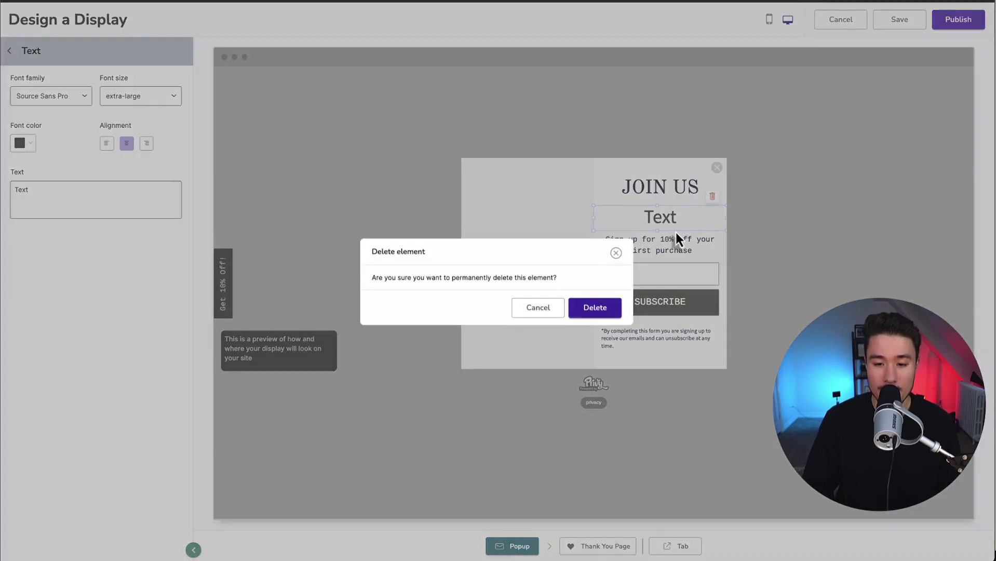
pyautogui.click(602, 309)
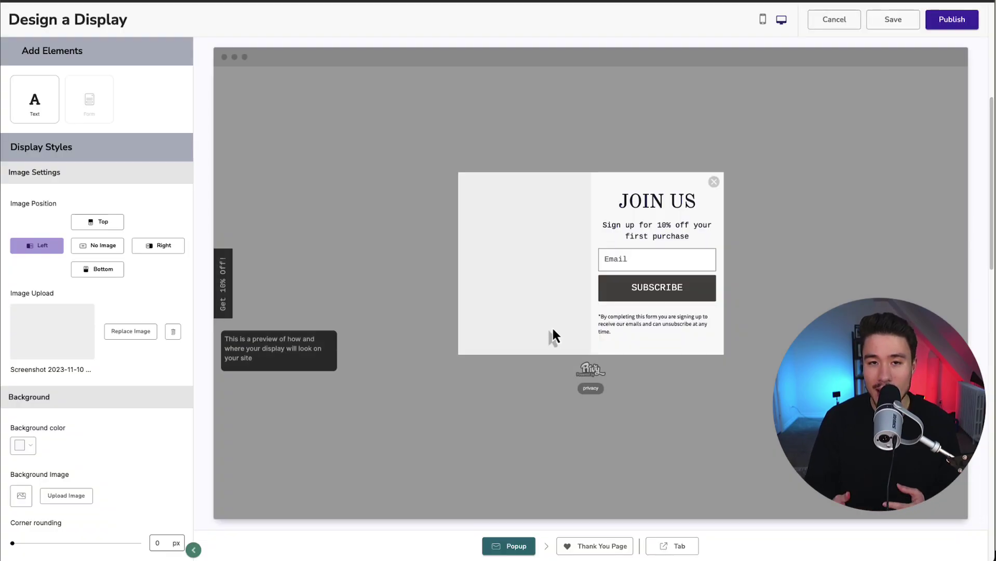
# Replace the popup's placeholder image with the Outdoor Camping Bag Shopify product photo
pyautogui.click(122, 335)
pyautogui.click(541, 176)
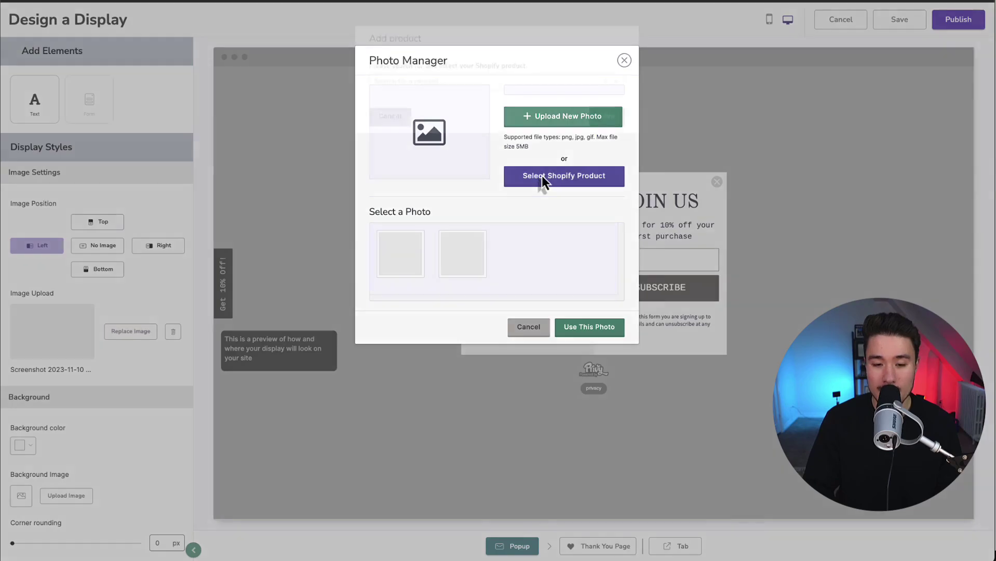
pyautogui.click(422, 108)
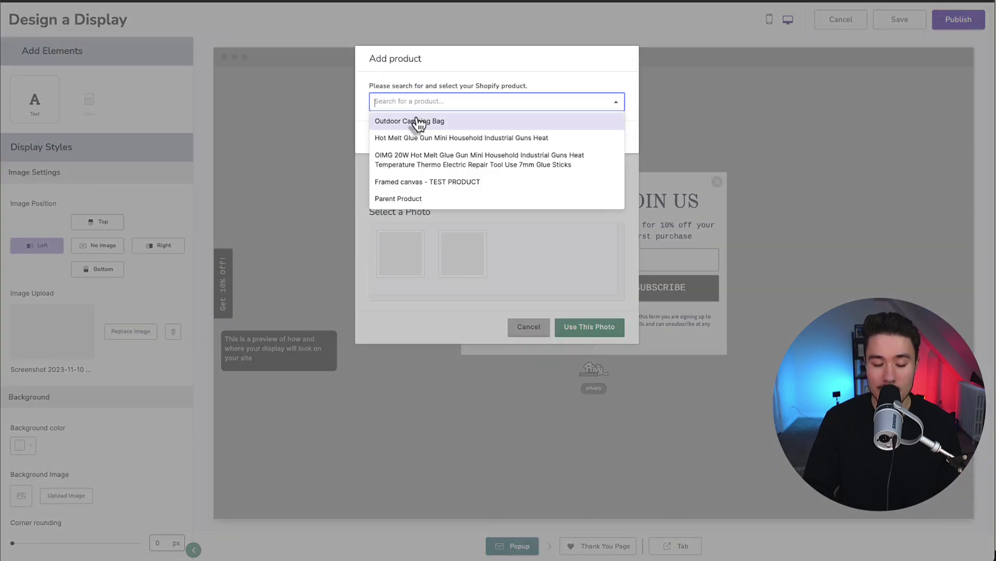
pyautogui.click(424, 121)
pyautogui.click(604, 137)
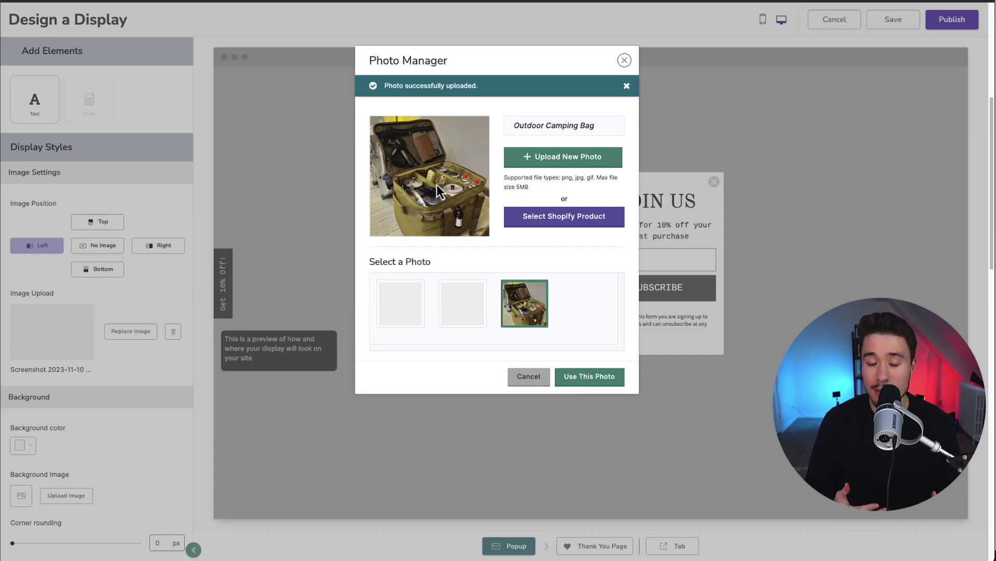
pyautogui.click(586, 379)
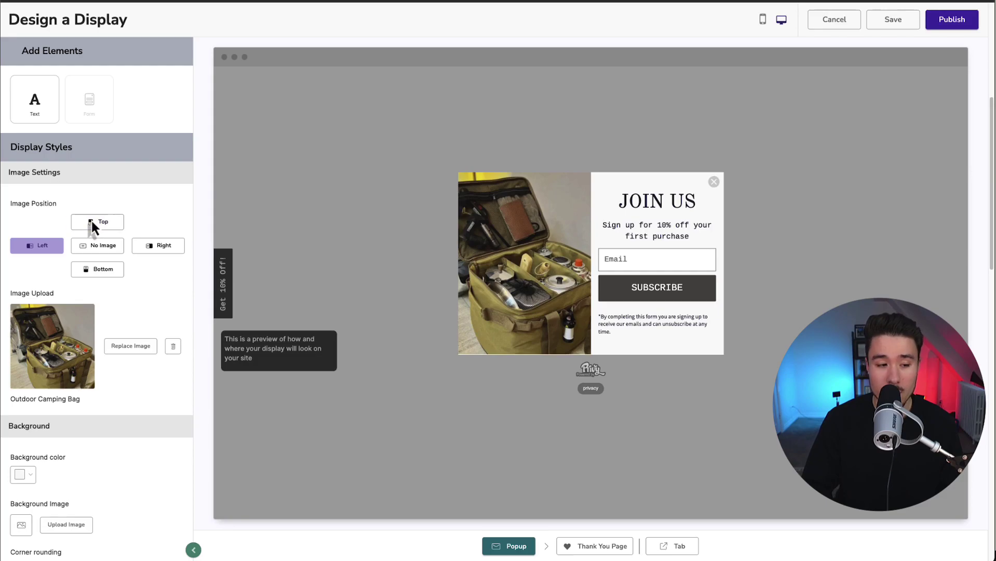
# Try the image position options and leave the camping bag photo on the left
pyautogui.moveTo(27, 205); pyautogui.dragTo(47, 207)
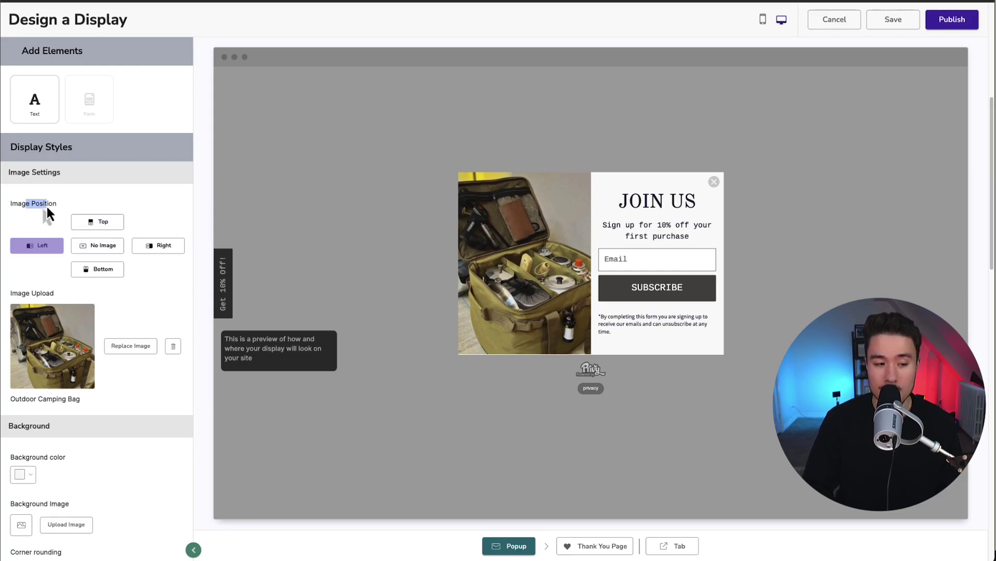
pyautogui.click(92, 247)
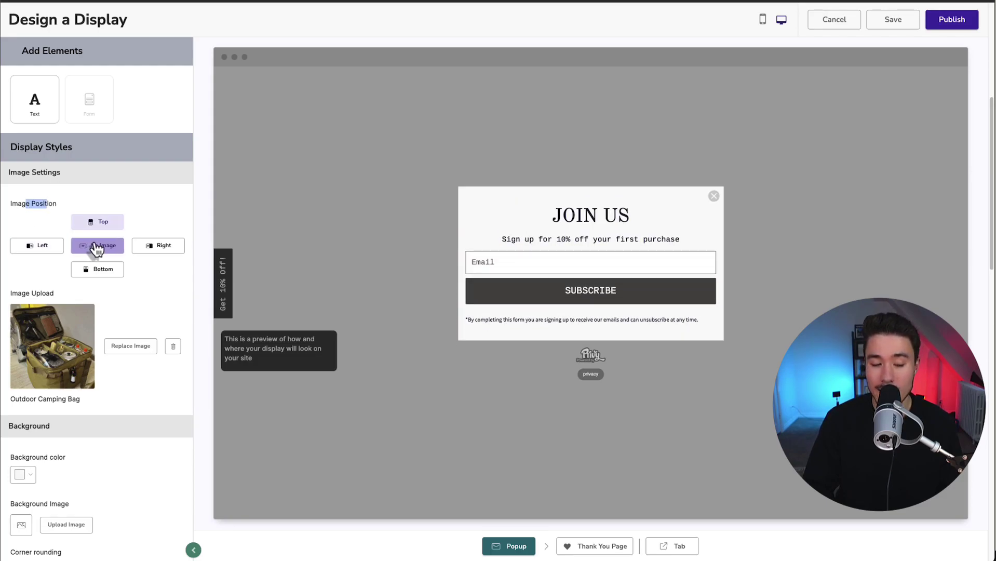
pyautogui.click(98, 223)
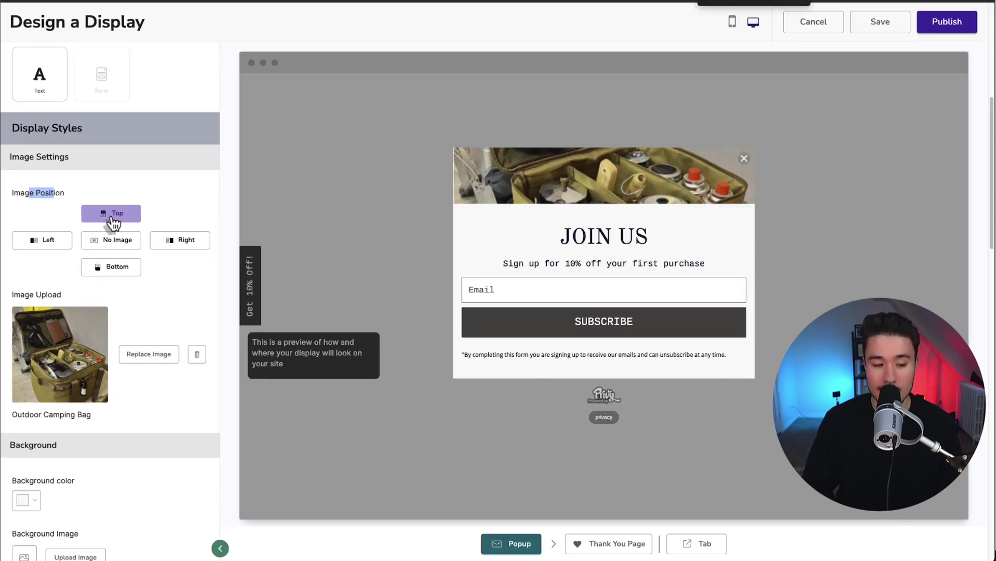
pyautogui.click(173, 240)
pyautogui.click(120, 266)
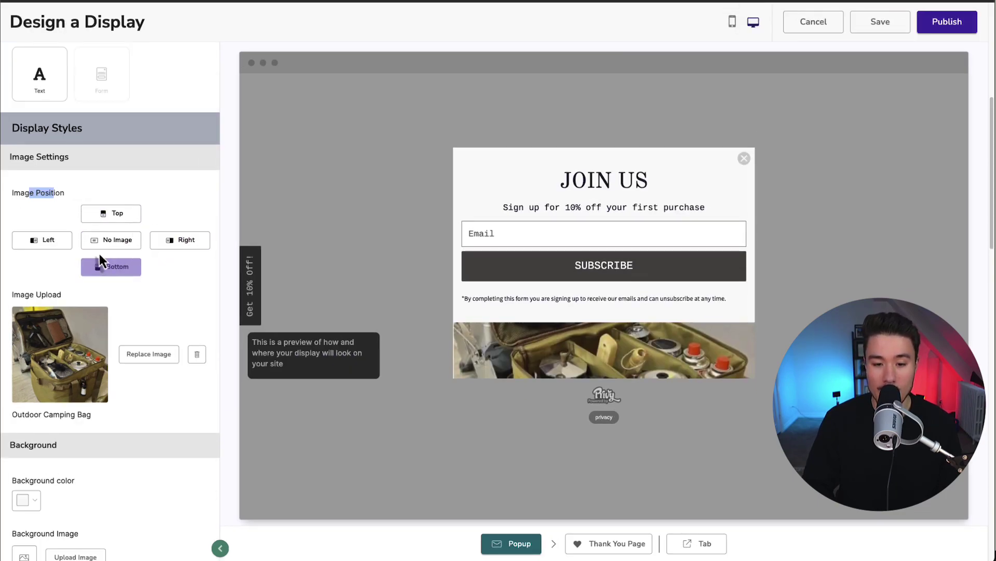
pyautogui.click(46, 244)
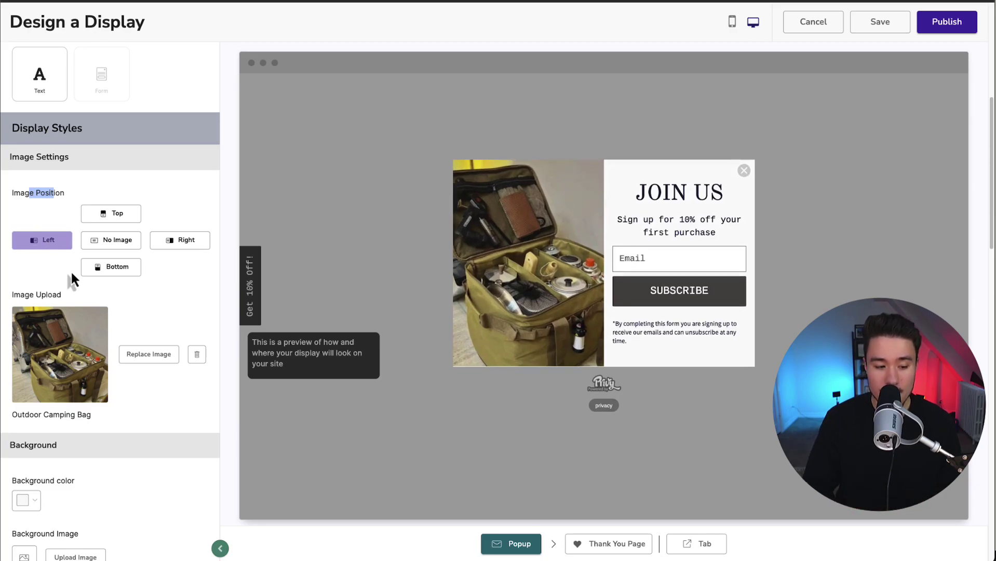
# Set the popup background to near-black (111111) and corner rounding to 7 px
pyautogui.scroll(-3, 71, 271)
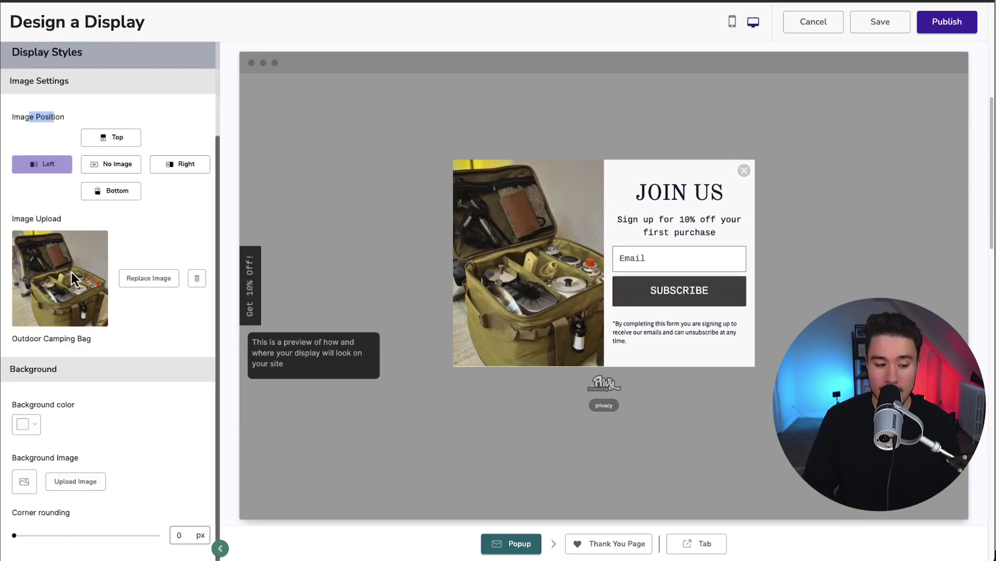
pyautogui.click(28, 427)
pyautogui.moveTo(75, 489)
pyautogui.mouseDown()
pyautogui.moveTo(15, 507)
pyautogui.moveTo(12, 524)
pyautogui.mouseUp()
pyautogui.click(49, 441)
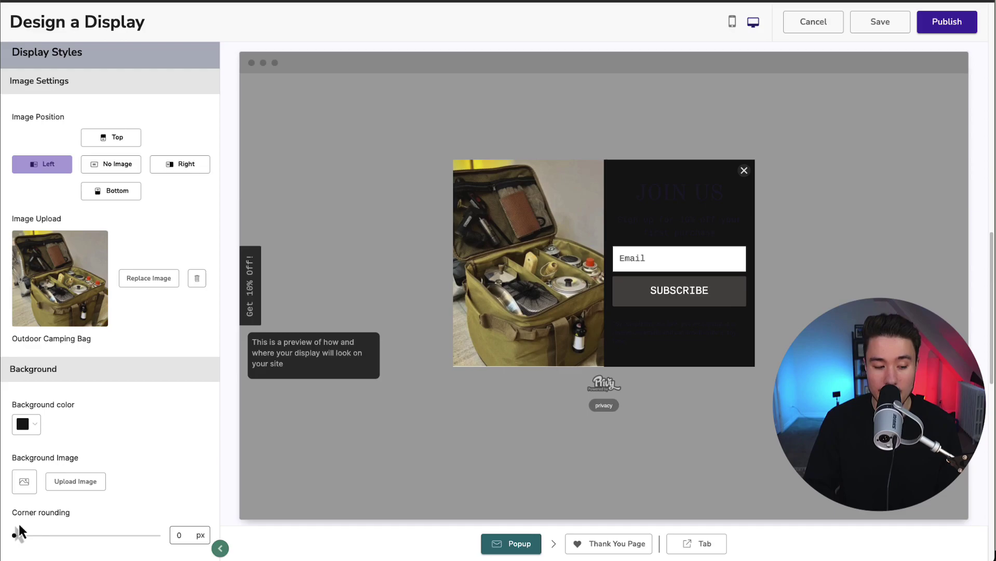
pyautogui.moveTo(19, 540); pyautogui.dragTo(85, 540)
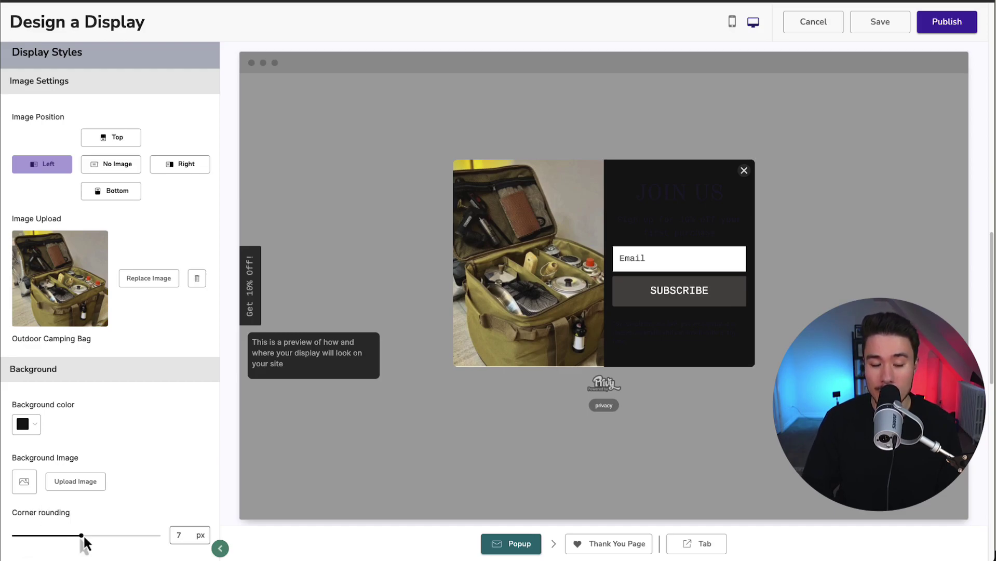
pyautogui.scroll(3, 171, 257)
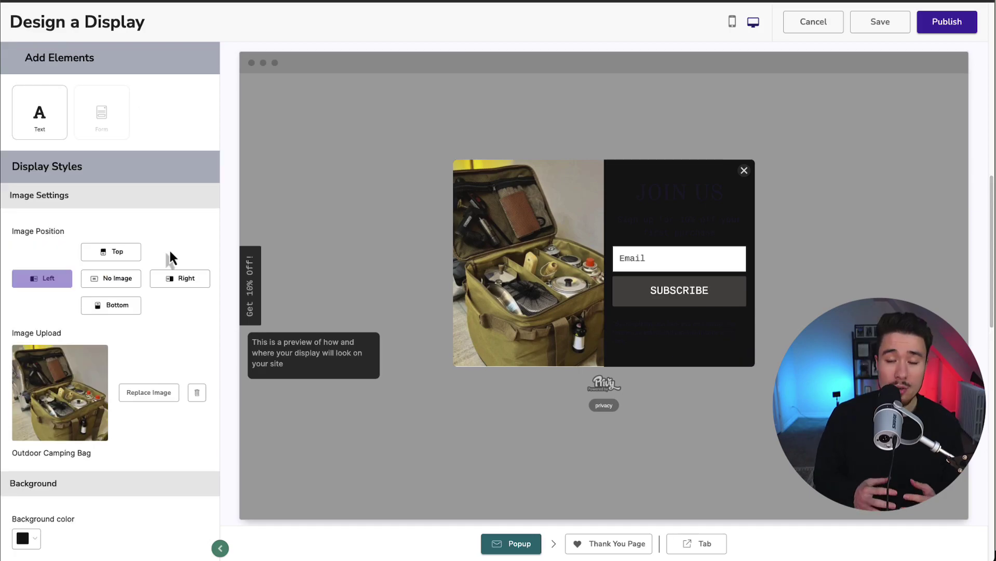
# Make the JOIN US heading and the subtitle text white
pyautogui.click(653, 197)
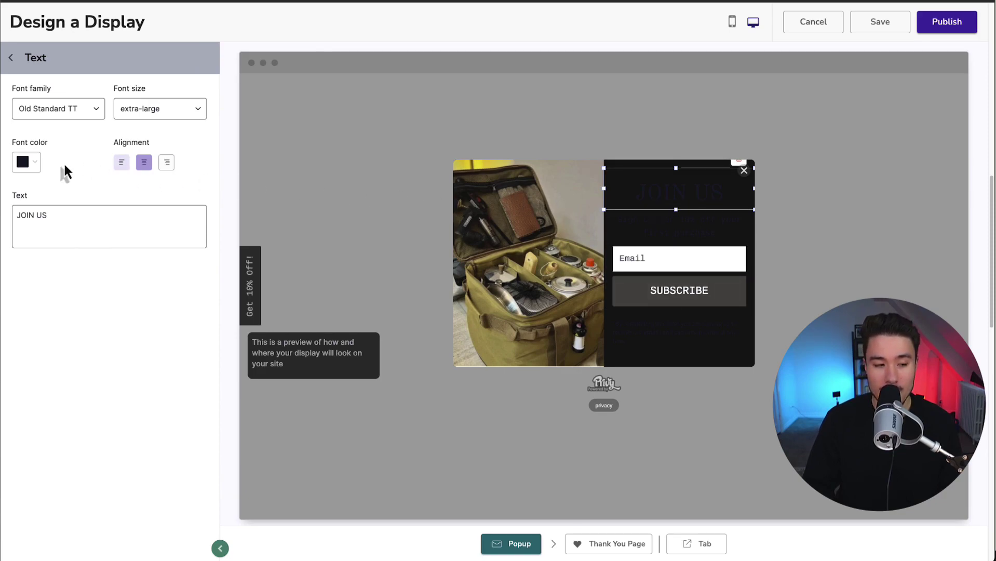
pyautogui.click(24, 162)
pyautogui.moveTo(39, 203); pyautogui.dragTo(13, 173)
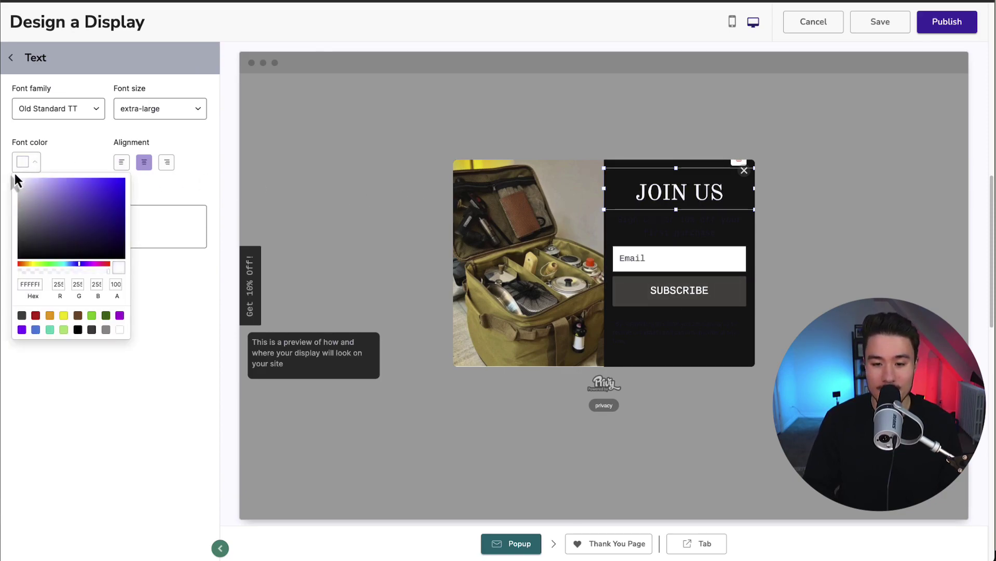
pyautogui.click(665, 229)
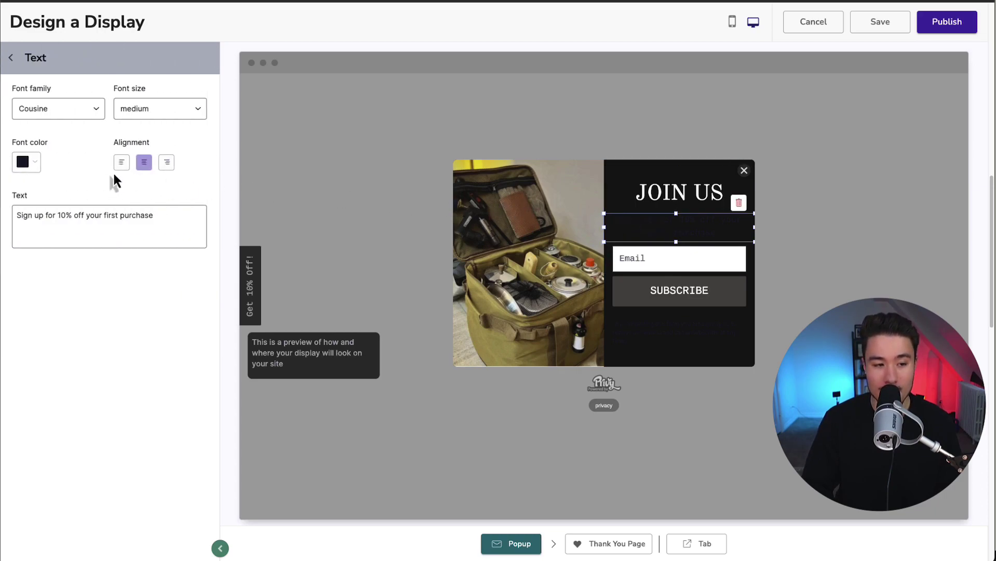
pyautogui.click(23, 162)
pyautogui.moveTo(44, 210); pyautogui.dragTo(13, 176)
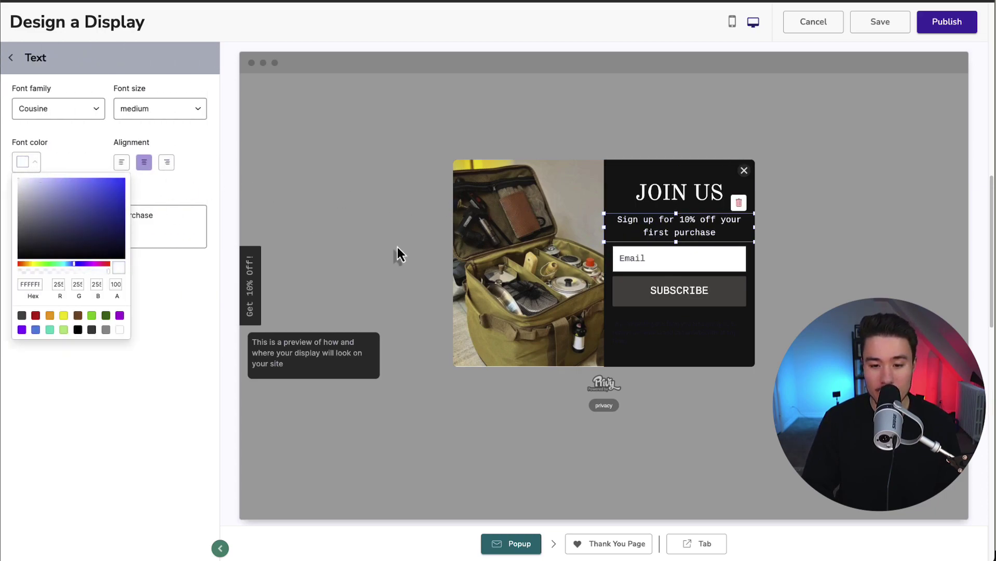
pyautogui.click(647, 294)
# Rewrite the heading text as 'GET 10% OFF'
pyautogui.click(697, 195)
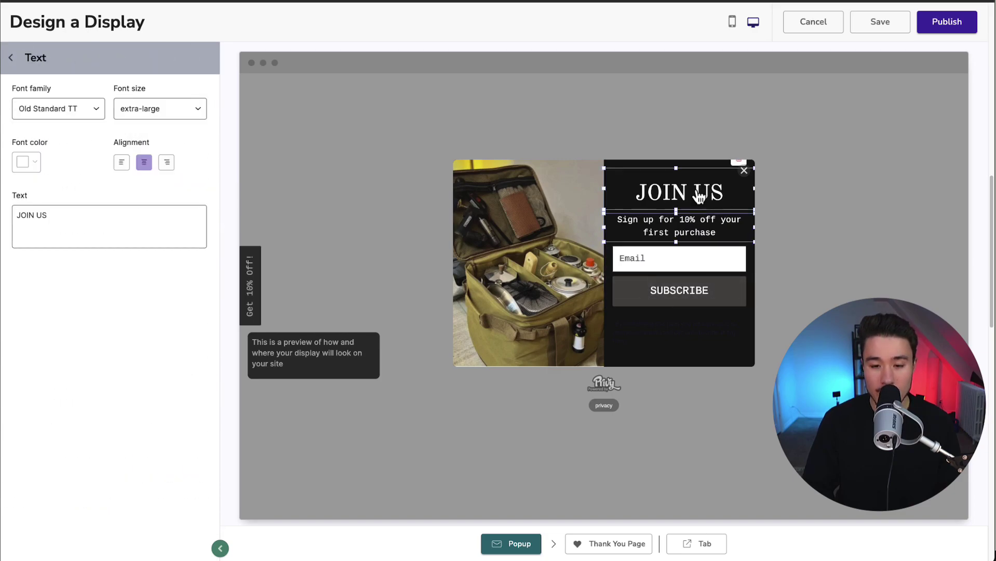
pyautogui.click(80, 222)
pyautogui.hotkey('ctrl', 'a')
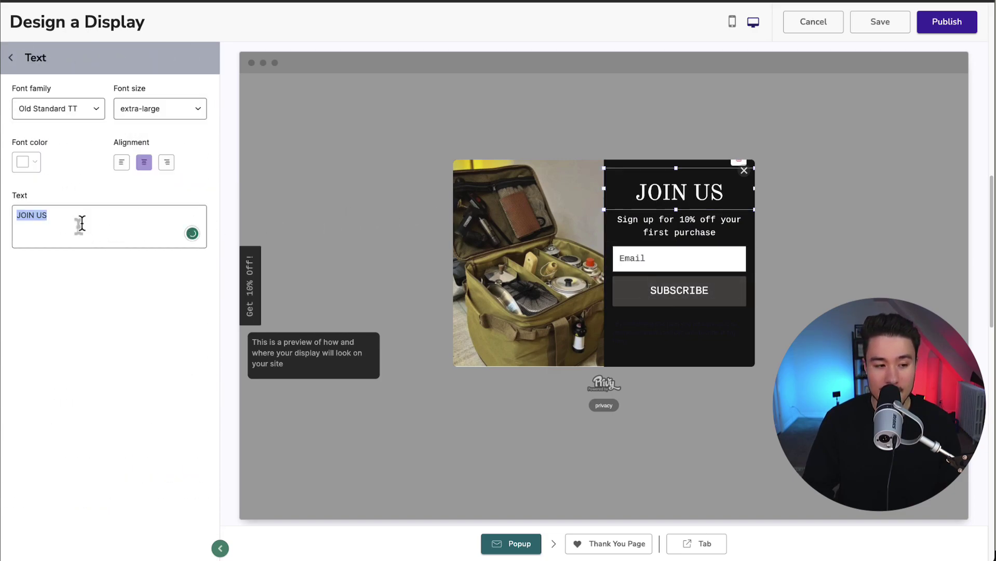
pyautogui.write('Get 10 % OFf')
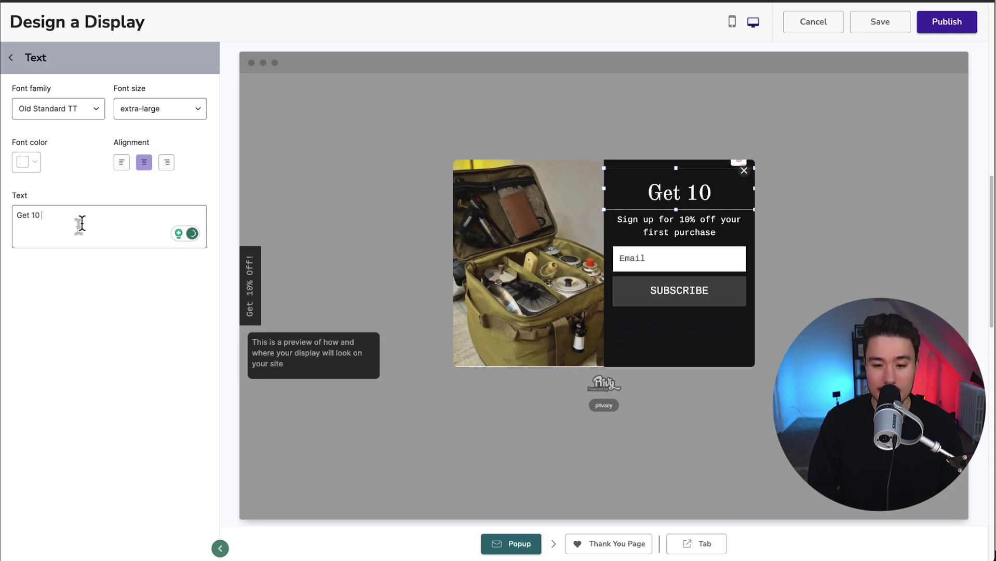
pyautogui.hotkey('ctrl', 'a')
pyautogui.write('GET 10% OFF')
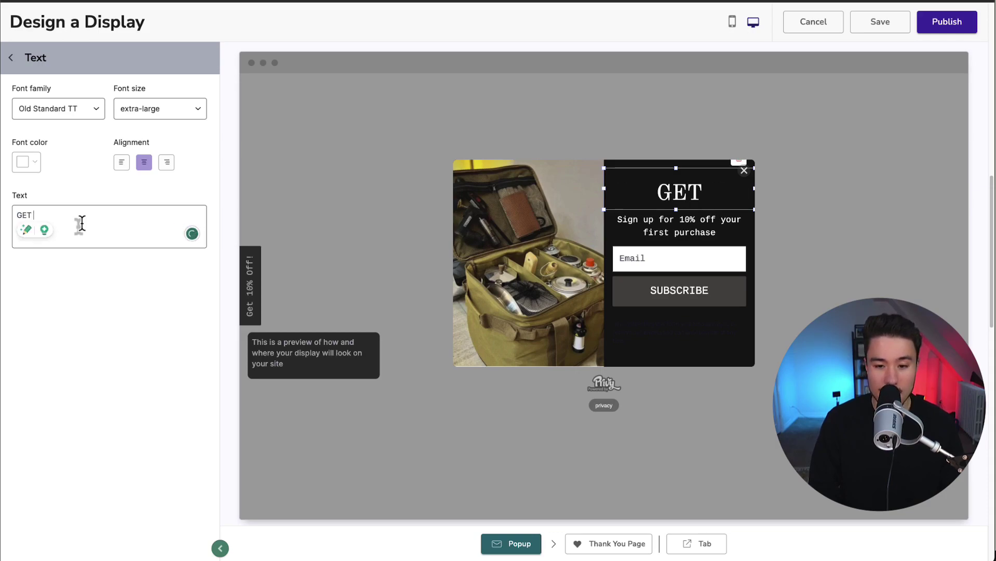
# Set the heading to extra-large size and trim it to read '10% OFF'
pyautogui.click(137, 111)
pyautogui.click(130, 170)
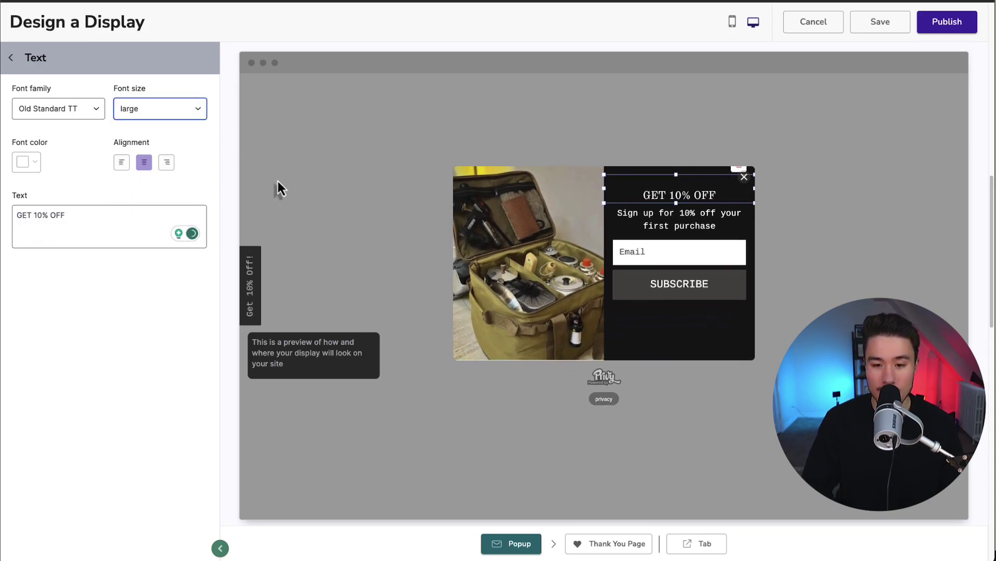
pyautogui.click(193, 110)
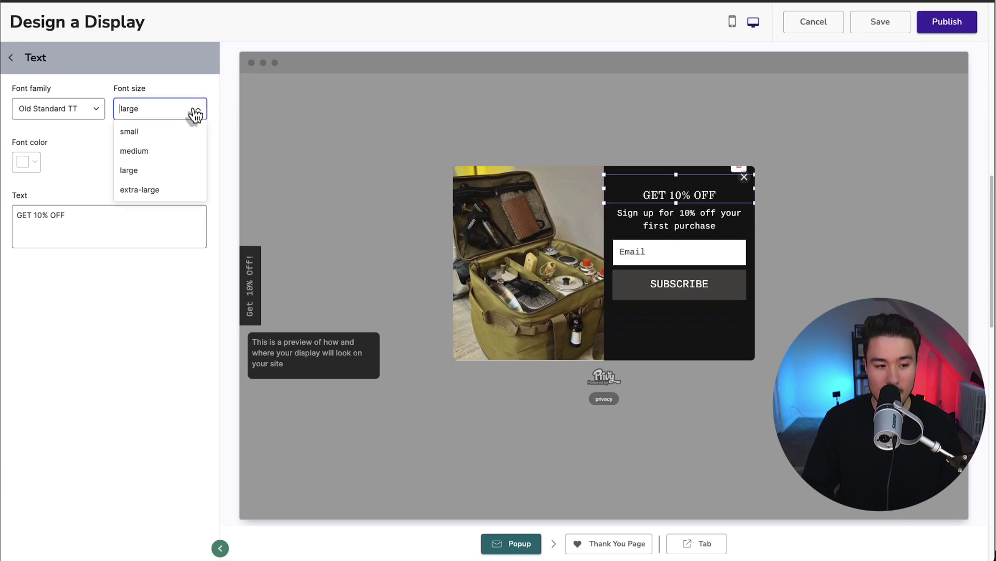
pyautogui.click(136, 185)
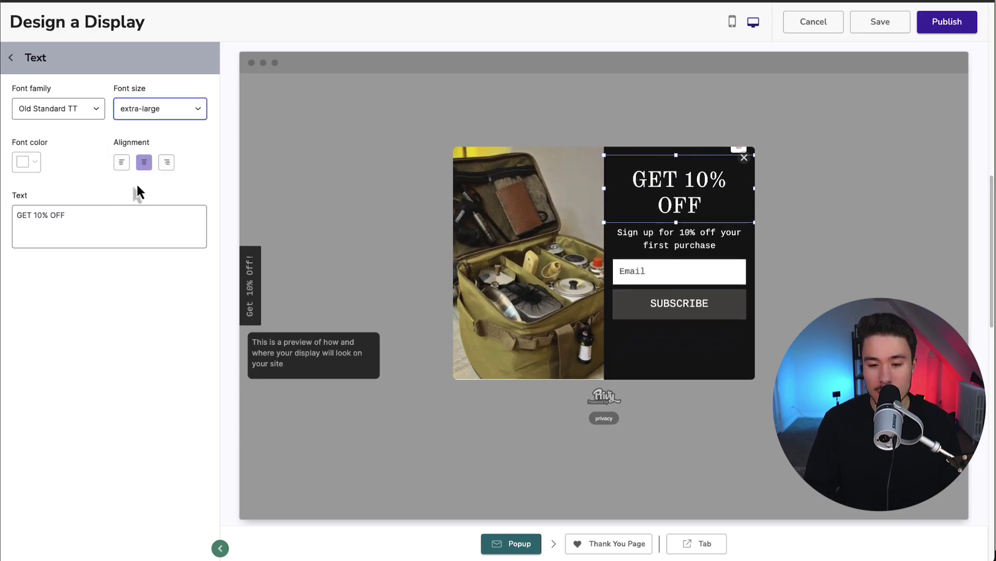
pyautogui.moveTo(33, 215); pyautogui.dragTo(1, 217)
pyautogui.press('BackSpace')
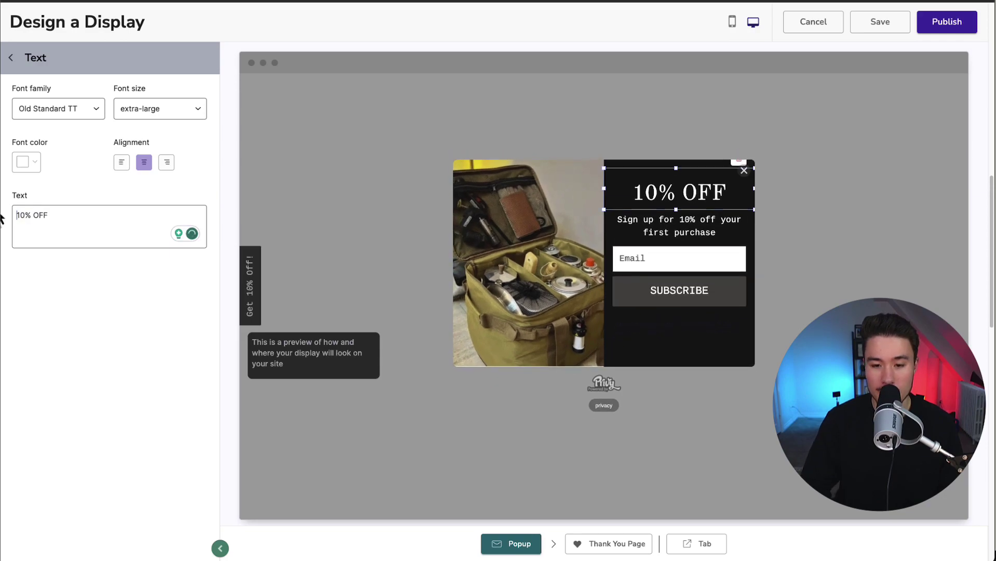
# Replace 'Sign up for' in the subtitle with 'Enter your email for'
pyautogui.click(606, 226)
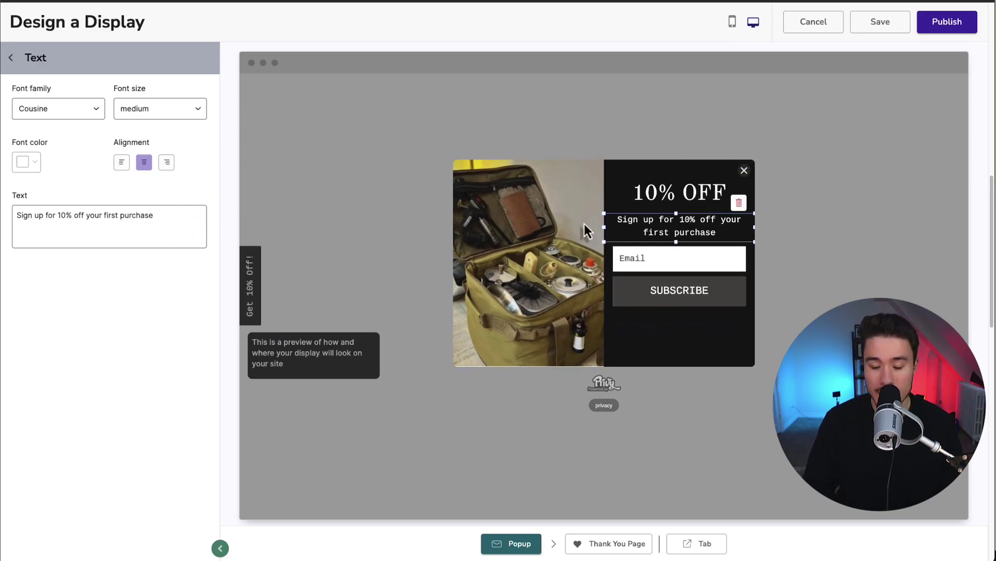
pyautogui.moveTo(55, 215); pyautogui.dragTo(4, 217)
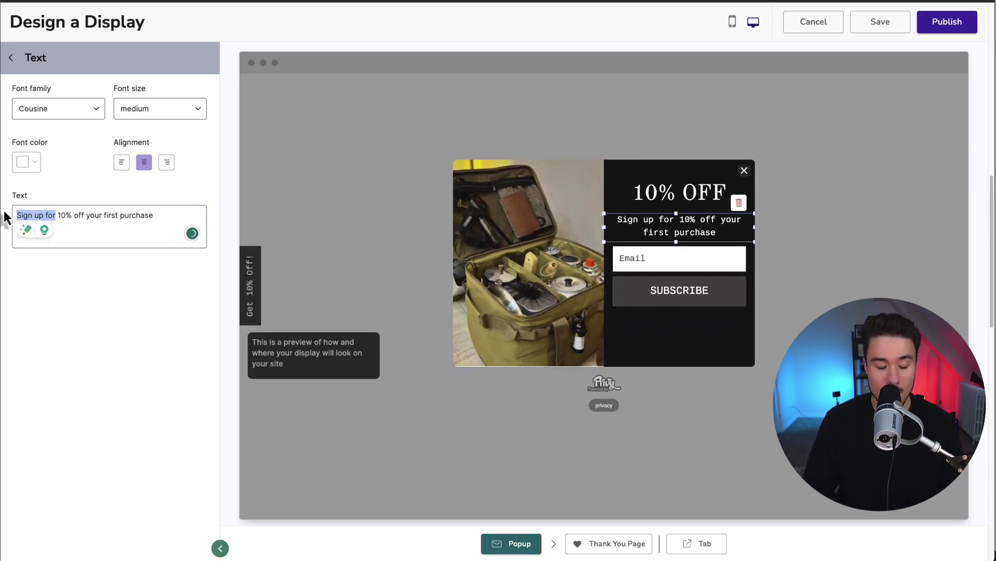
pyautogui.write('Enter yo')
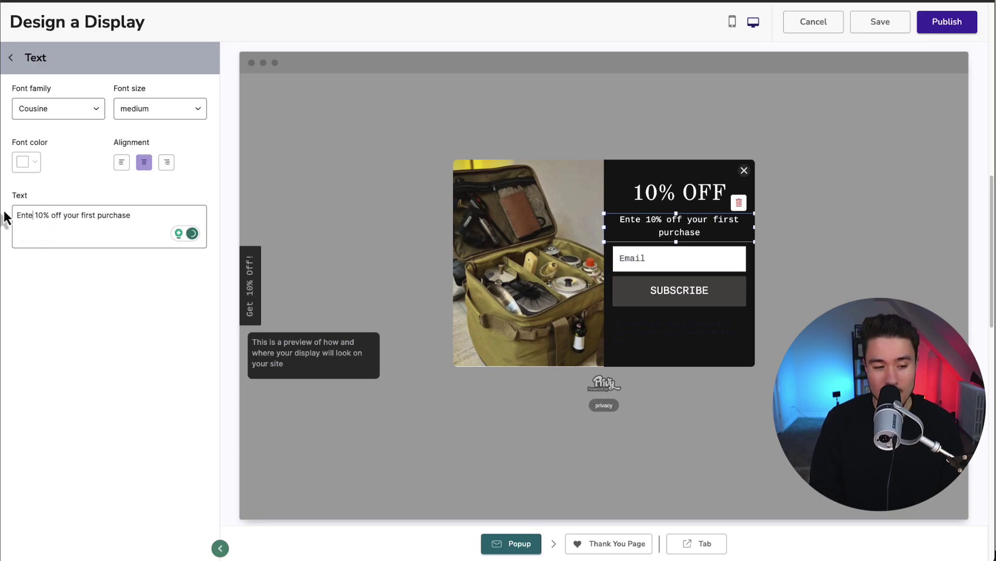
pyautogui.write('ur email for')
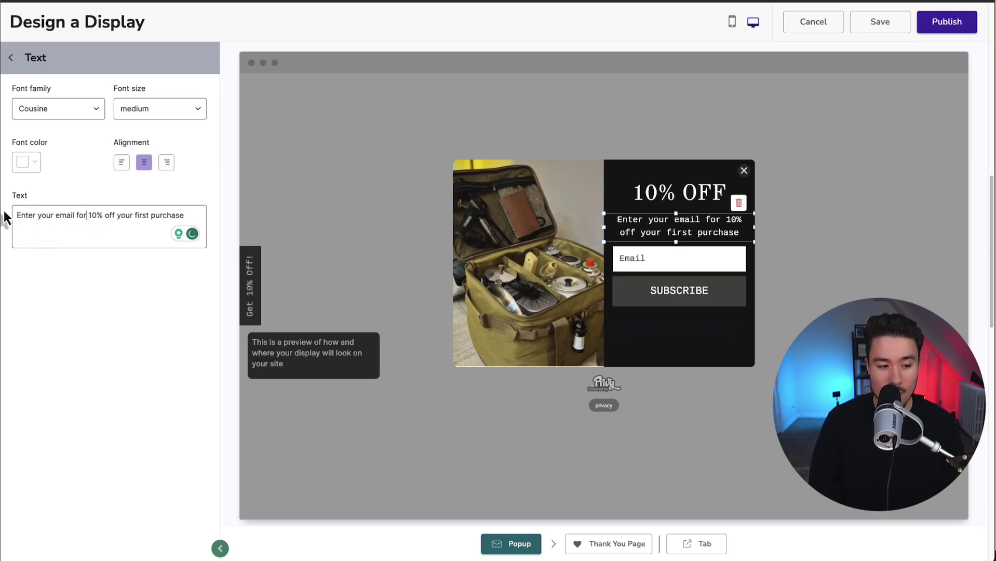
pyautogui.click(696, 262)
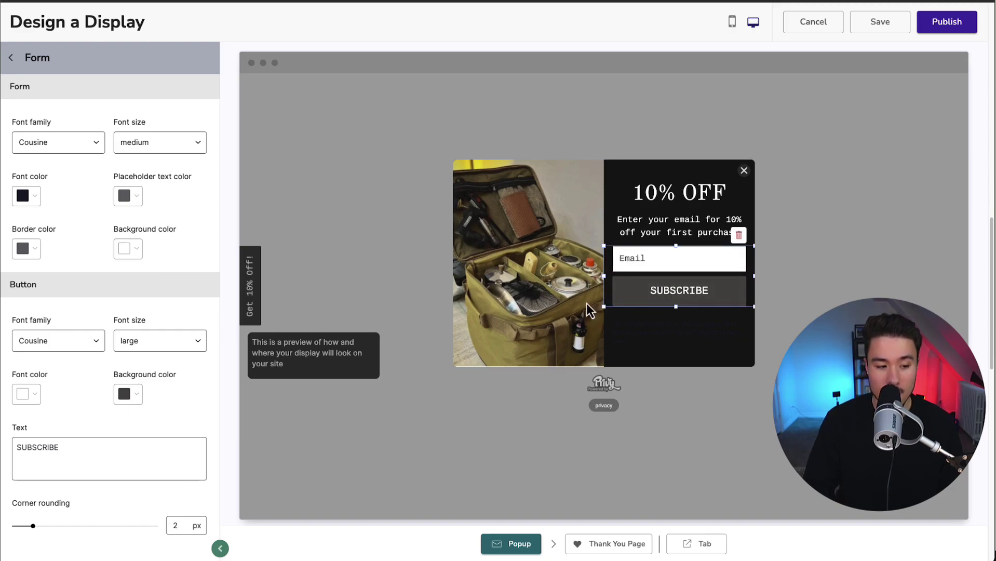
# Make the SUBSCRIBE button bright green
pyautogui.click(131, 395)
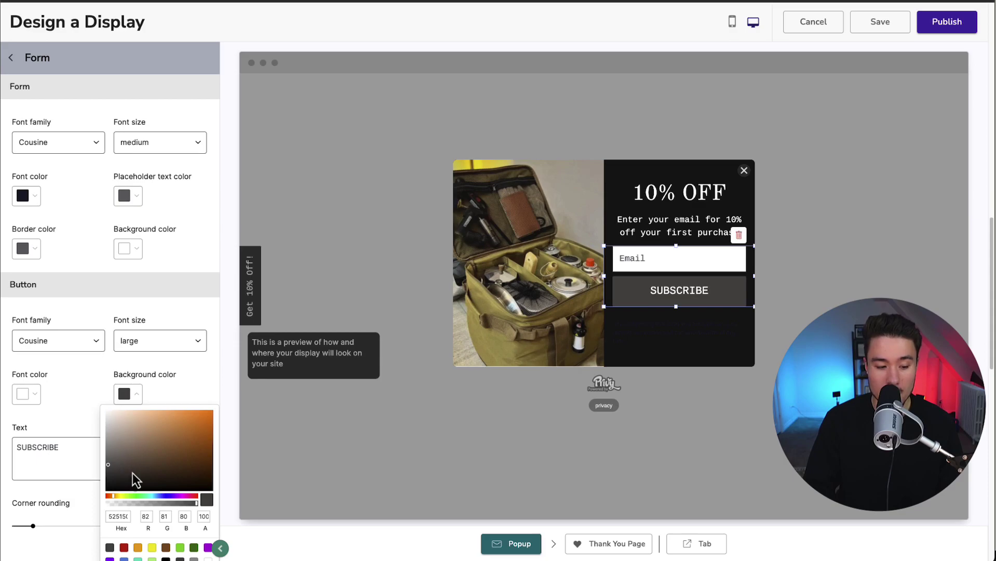
pyautogui.click(135, 496)
pyautogui.moveTo(204, 459); pyautogui.dragTo(226, 439)
# Make the disclaimer text white and preview the popup on a phone
pyautogui.click(606, 315)
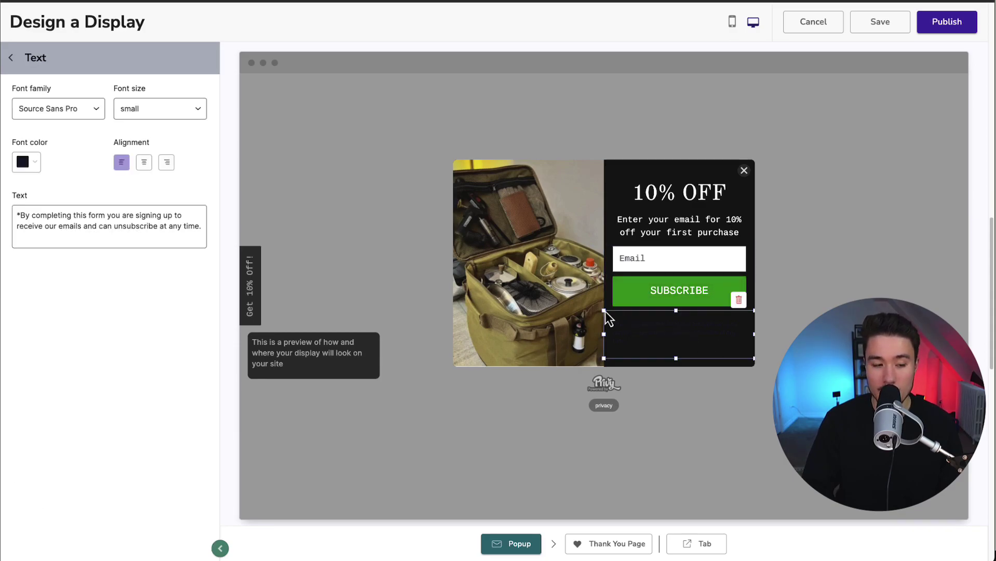
pyautogui.click(28, 161)
pyautogui.click(22, 181)
pyautogui.moveTo(22, 181); pyautogui.dragTo(16, 172)
pyautogui.click(617, 179)
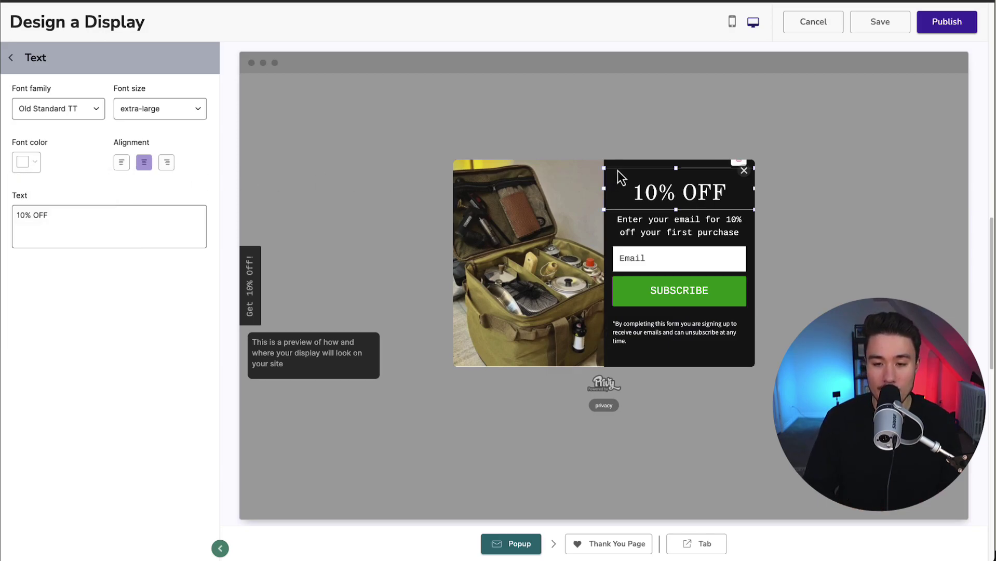
pyautogui.click(732, 22)
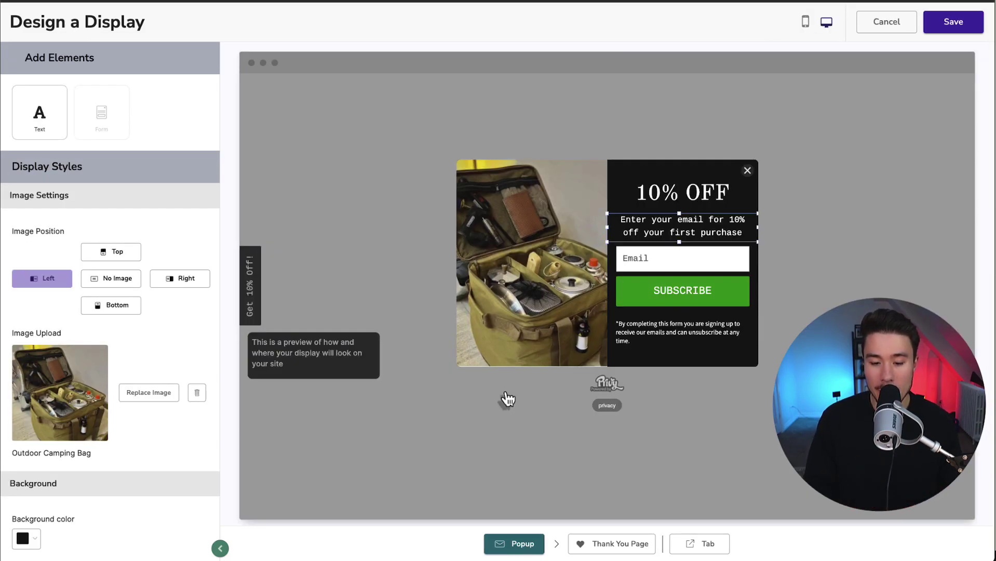
# On the Thank You Page, choose No Image and make the heading white
pyautogui.click(599, 553)
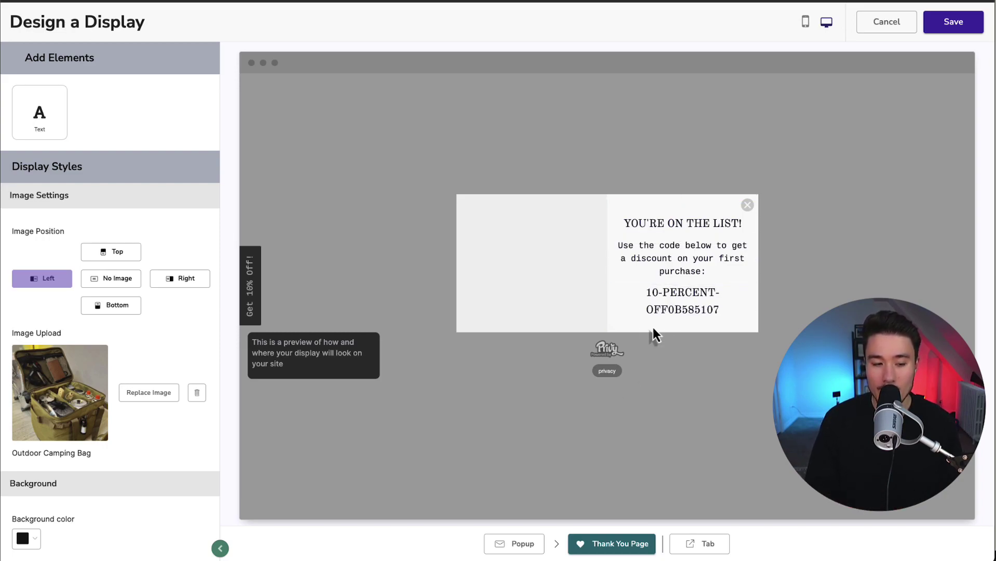
pyautogui.click(123, 279)
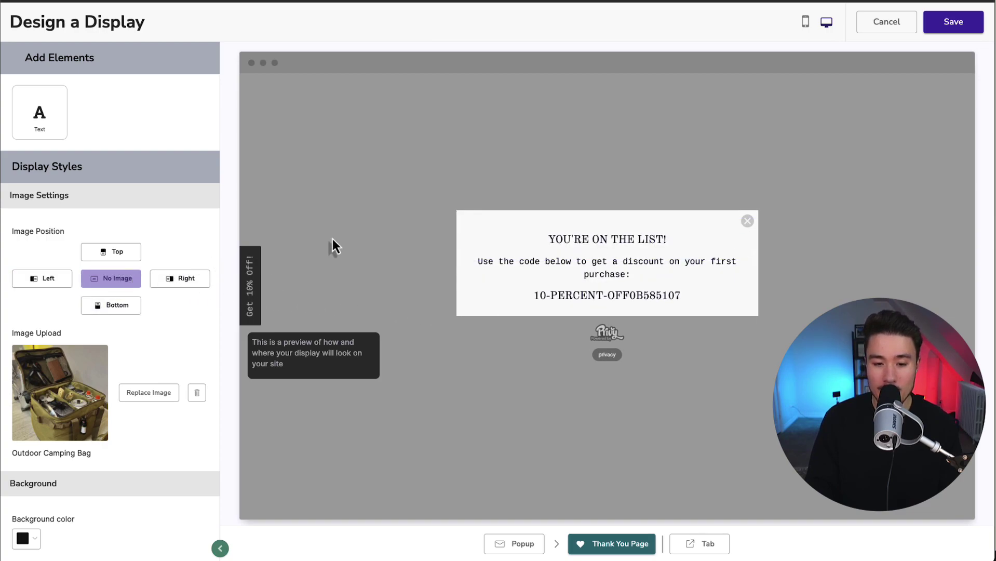
pyautogui.click(468, 234)
pyautogui.click(23, 162)
pyautogui.moveTo(71, 216); pyautogui.dragTo(10, 179)
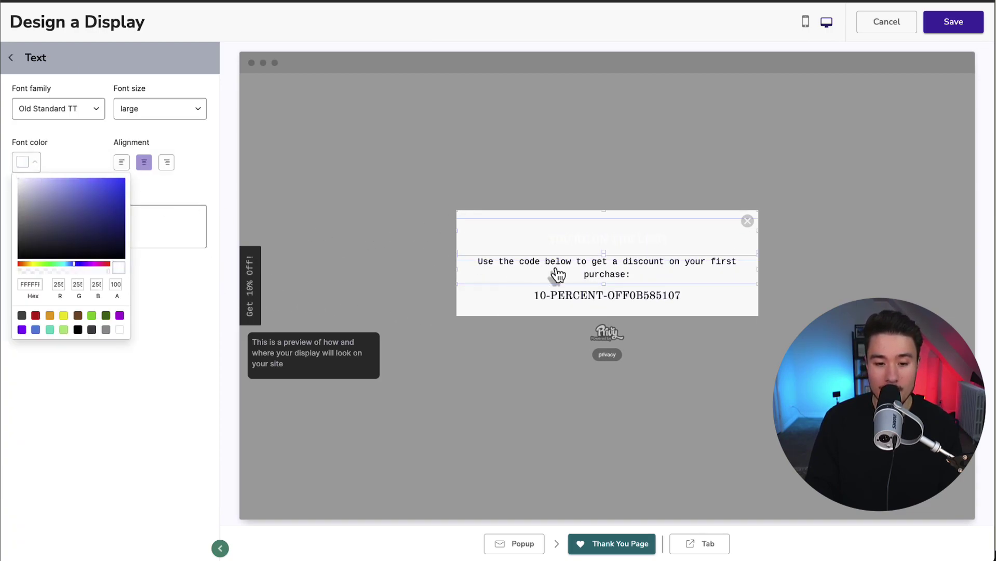
# Make the coupon code white, set the background to black, and save the display
pyautogui.click(493, 271)
pyautogui.click(633, 301)
pyautogui.click(39, 165)
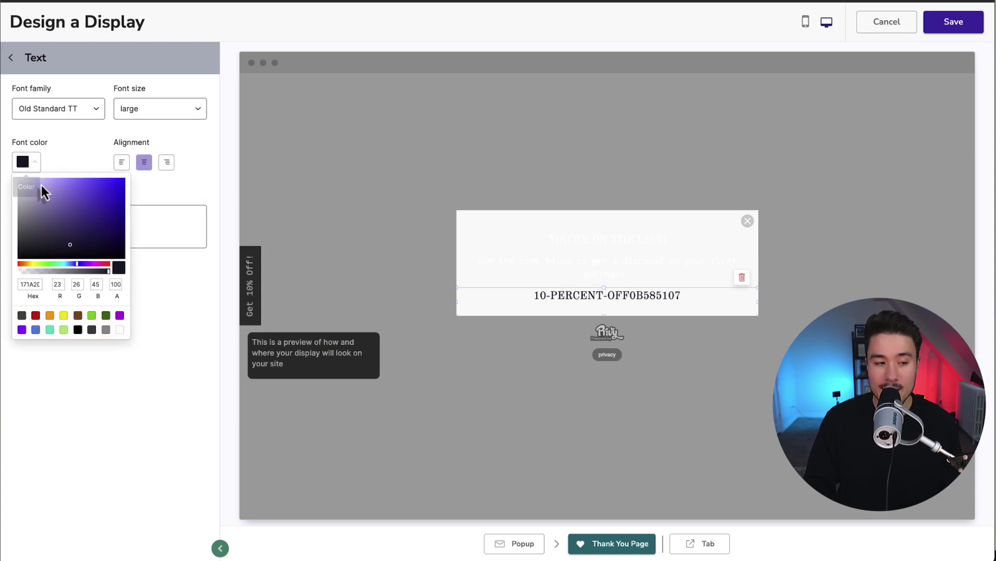
pyautogui.moveTo(40, 189); pyautogui.dragTo(7, 186)
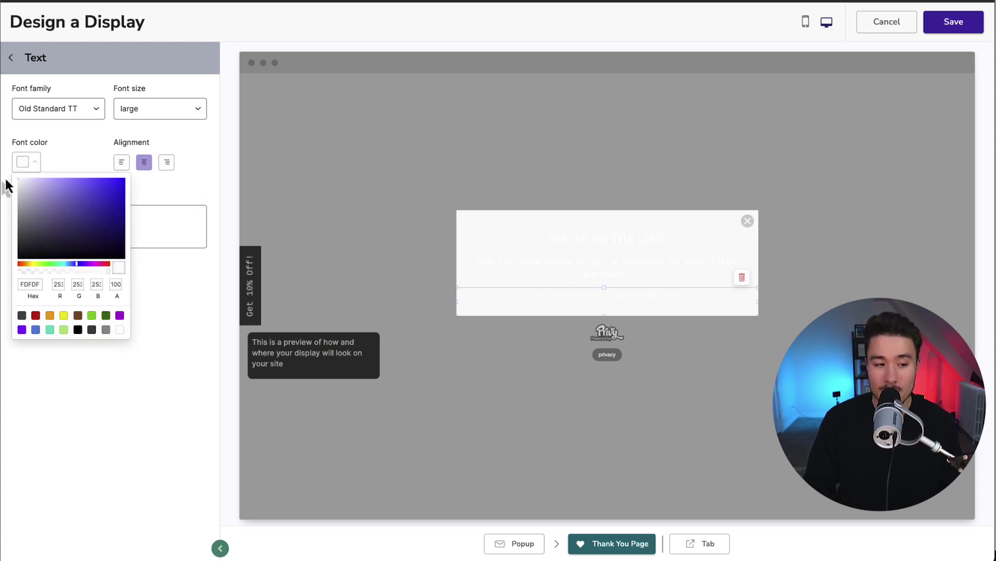
pyautogui.click(10, 60)
pyautogui.click(24, 426)
pyautogui.moveTo(26, 450); pyautogui.dragTo(18, 522)
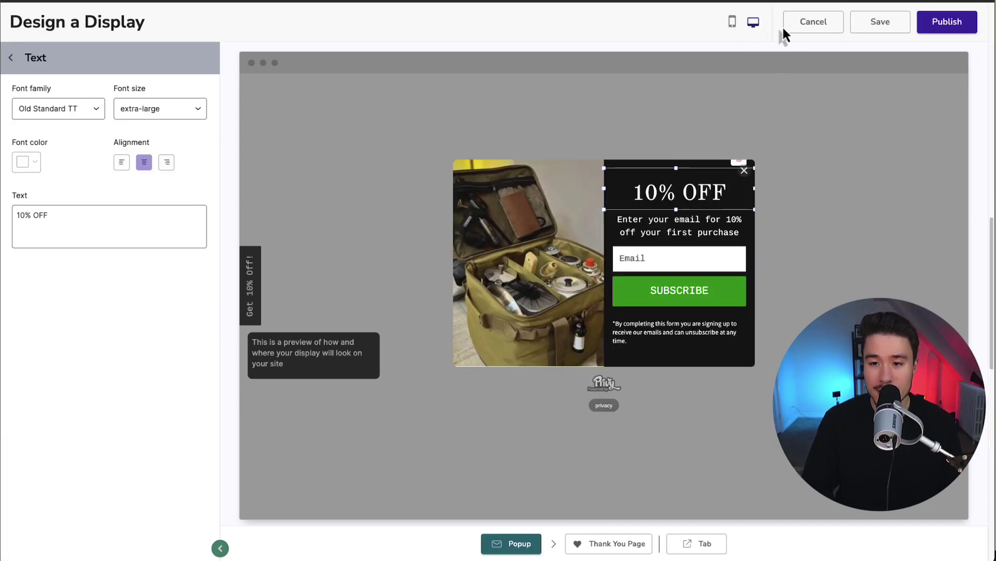
pyautogui.click(884, 30)
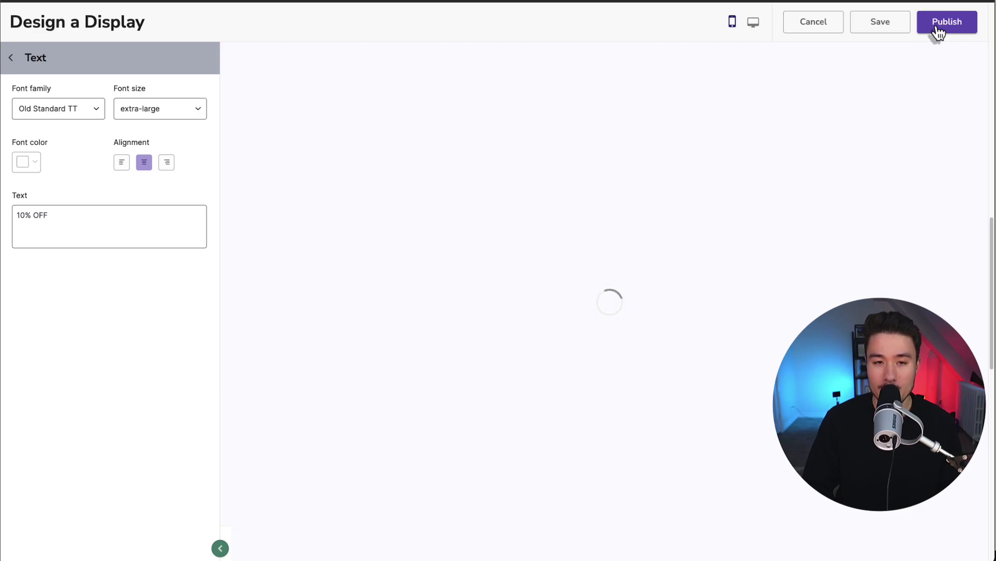
# Publish the popup and open the 'Thanks for signing up' follow-up email in the editor
pyautogui.click(938, 27)
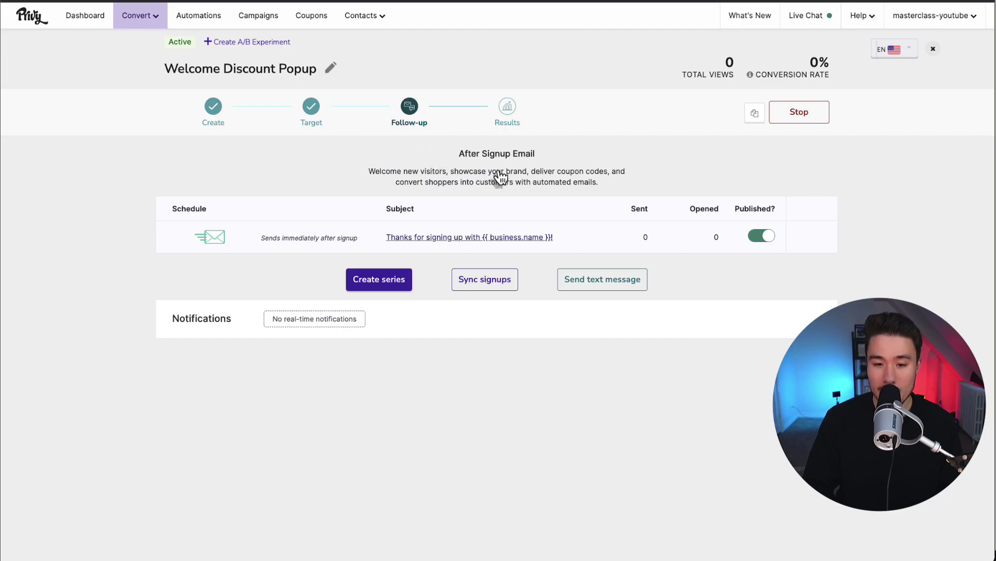
pyautogui.moveTo(629, 208); pyautogui.dragTo(700, 213)
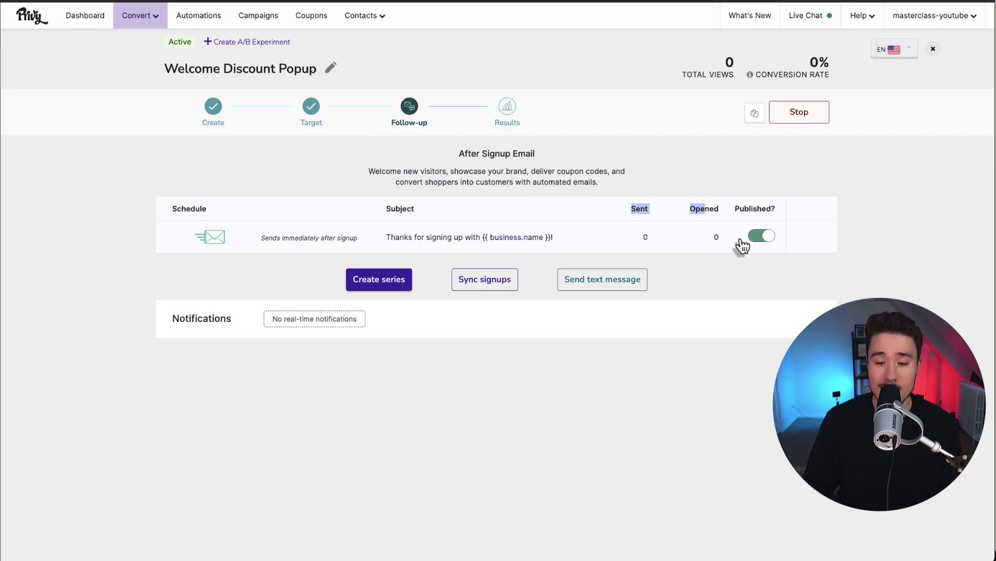
pyautogui.click(227, 241)
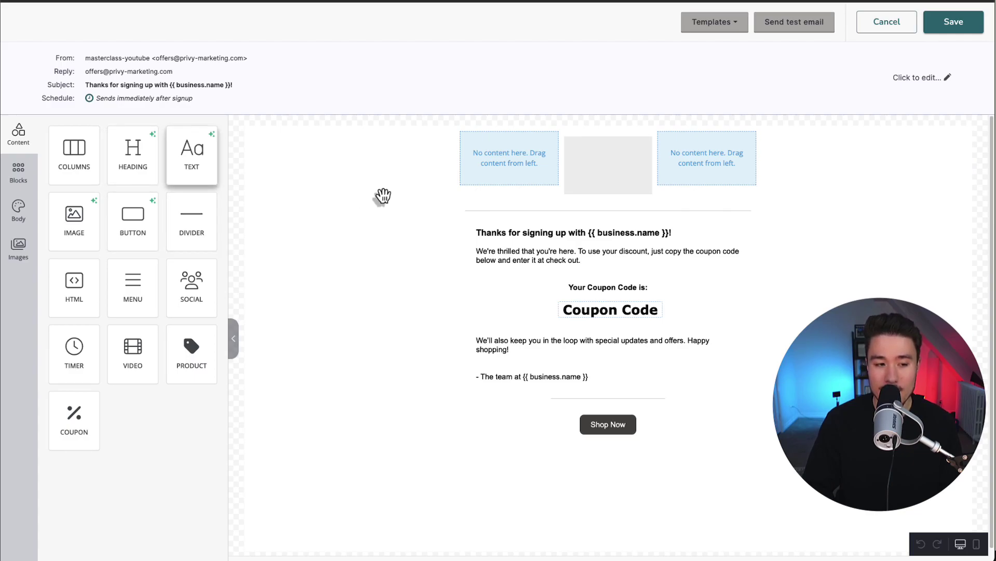
# Review the thank-you email's text blocks unchanged, save the email, and go to the Dashboard
pyautogui.click(541, 243)
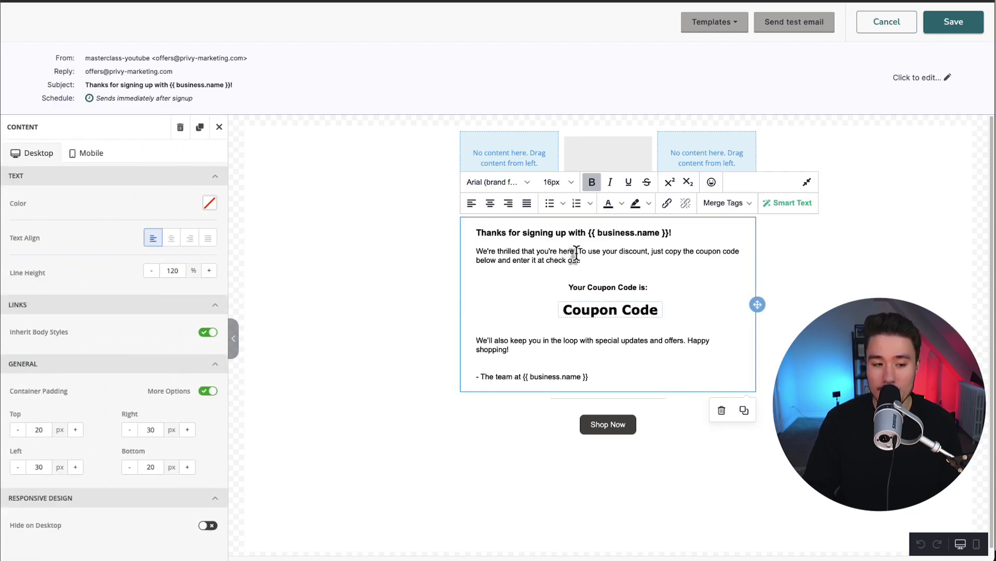
pyautogui.moveTo(602, 262); pyautogui.dragTo(491, 245)
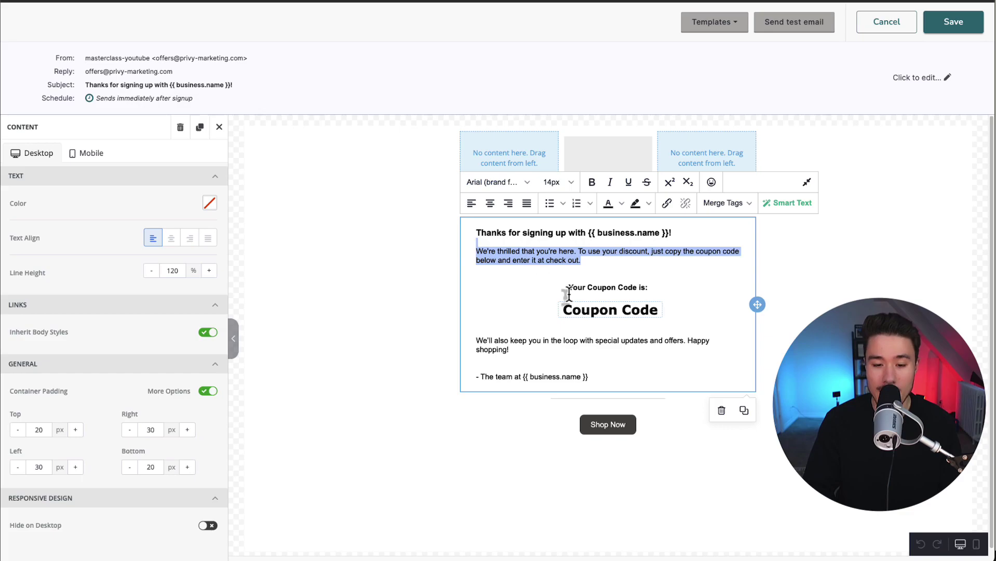
pyautogui.click(592, 312)
pyautogui.click(571, 351)
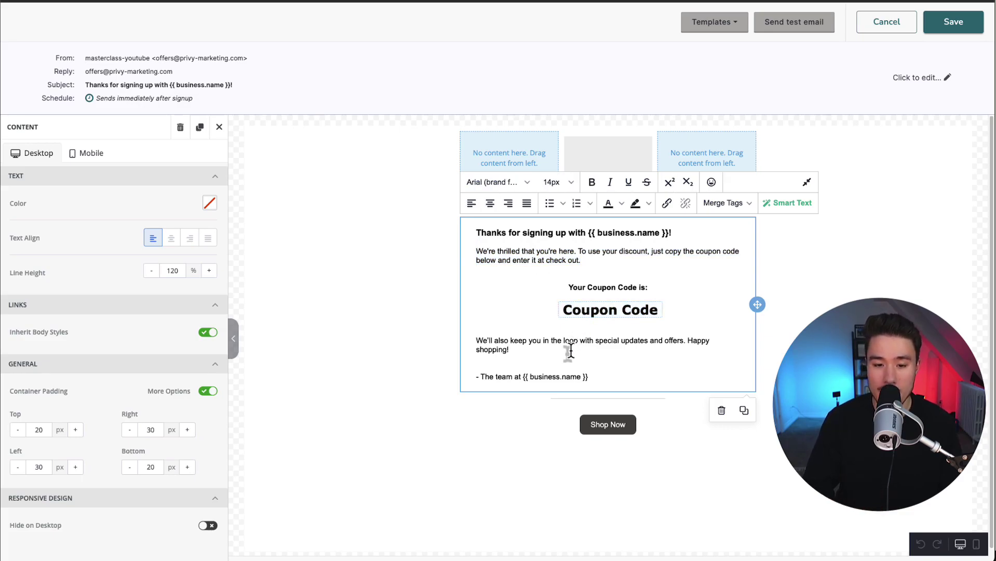
pyautogui.click(356, 192)
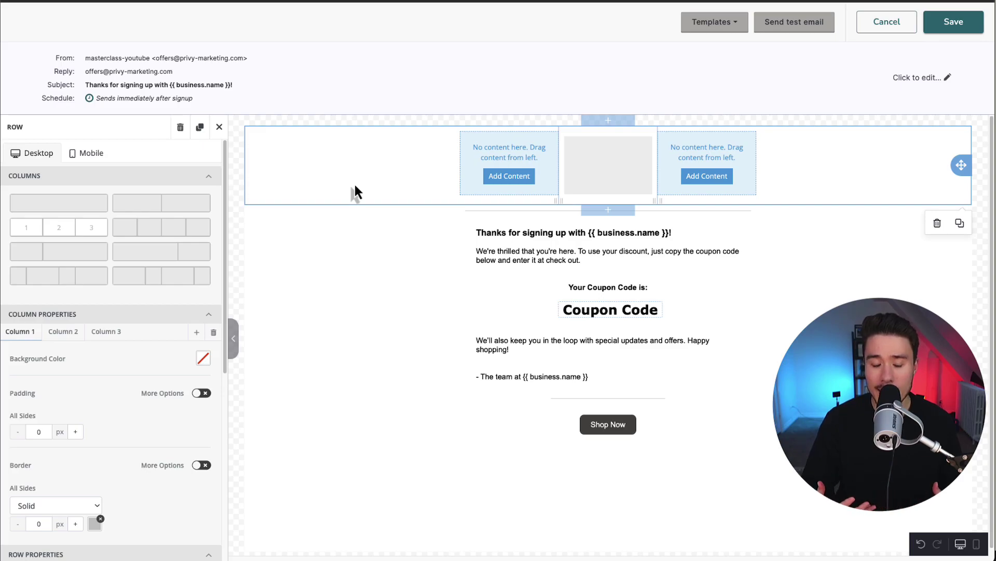
pyautogui.click(561, 274)
pyautogui.moveTo(589, 232); pyautogui.dragTo(683, 235)
pyautogui.click(412, 238)
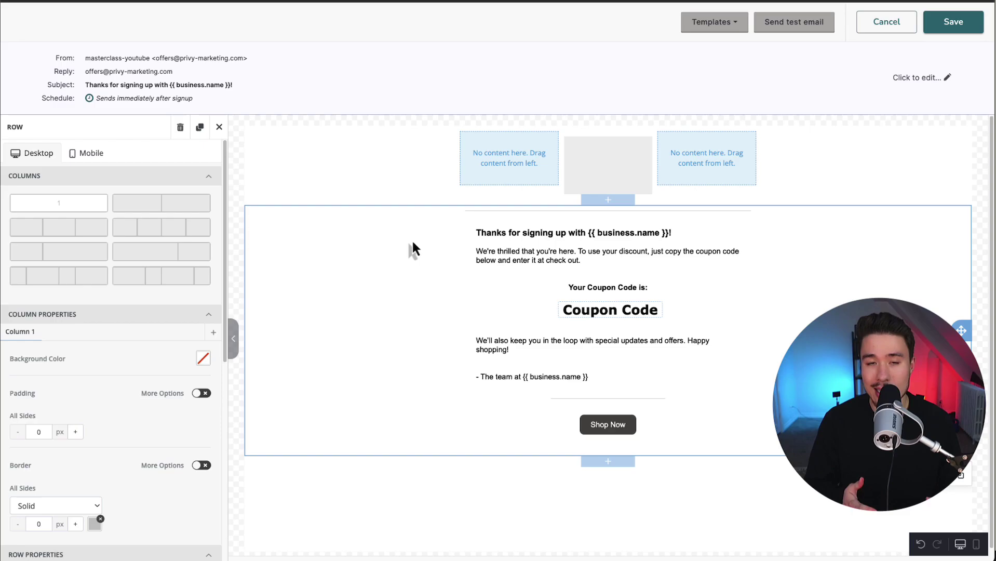
pyautogui.click(412, 239)
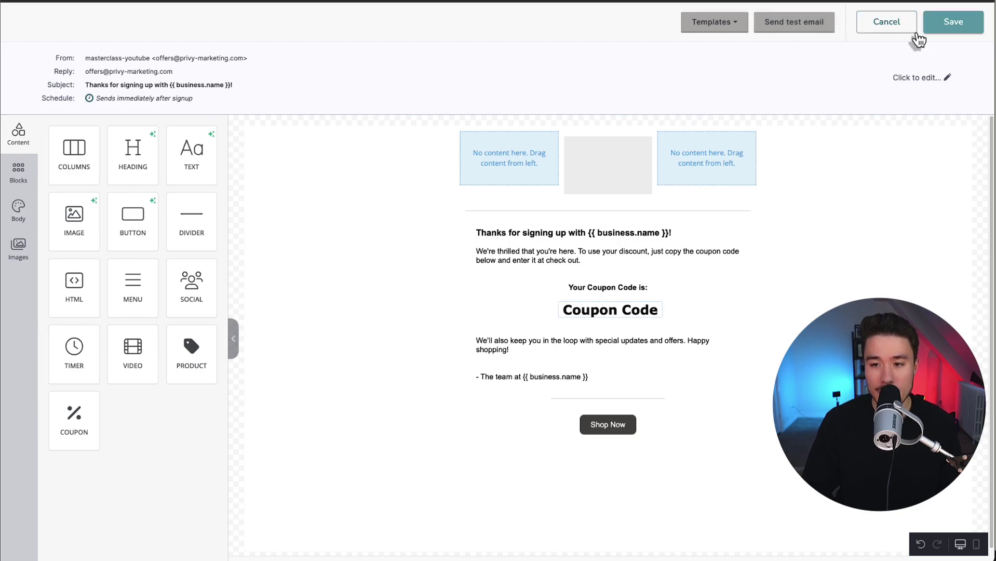
pyautogui.click(945, 25)
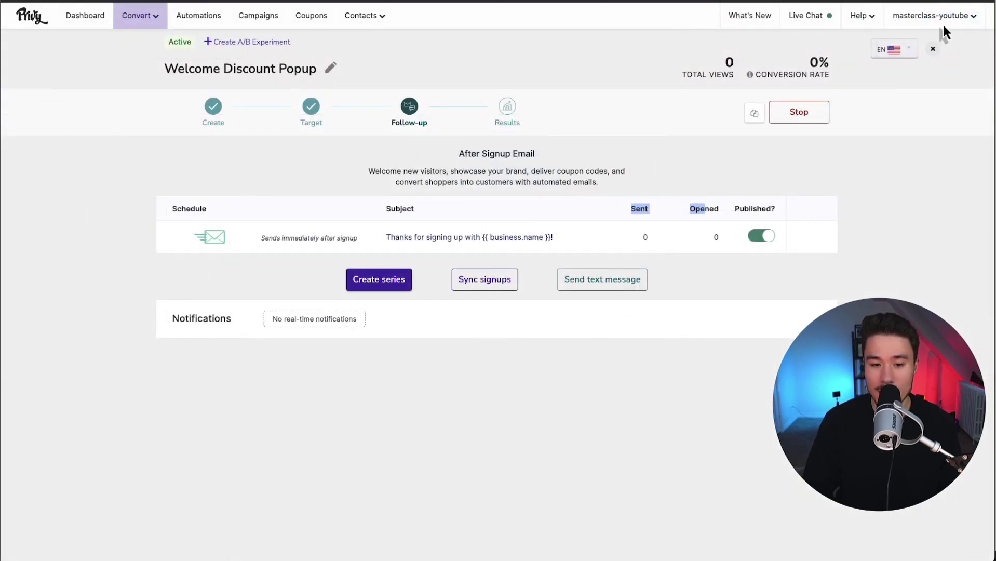
pyautogui.click(85, 17)
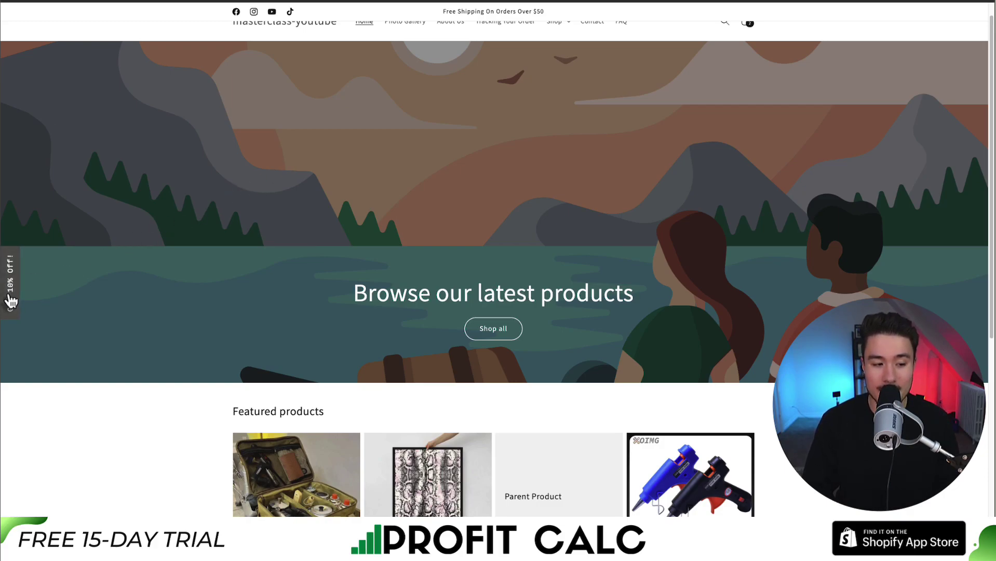
# Open the storefront's 'Get 10% Off!' popup and click into its Email field
pyautogui.click(15, 285)
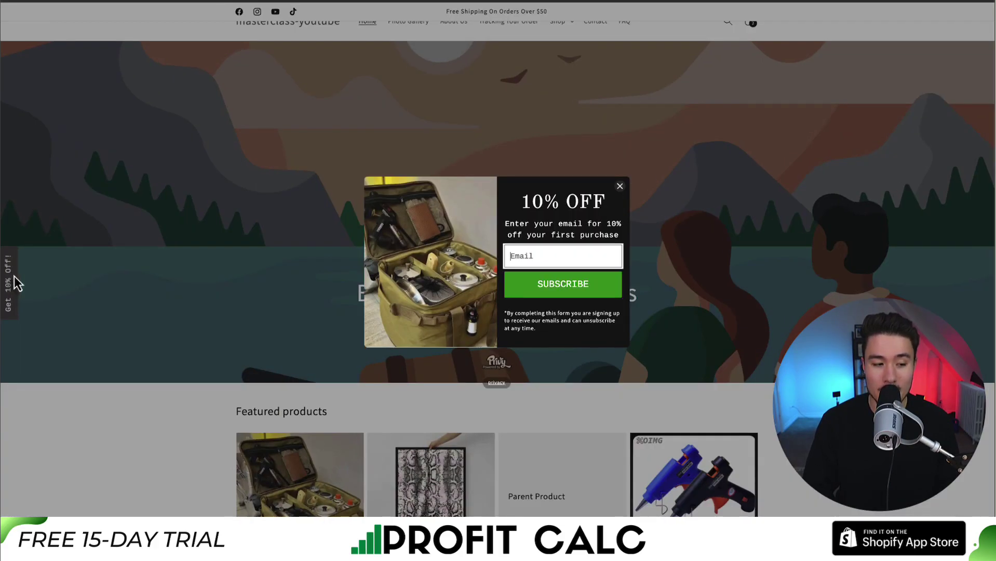
pyautogui.click(543, 256)
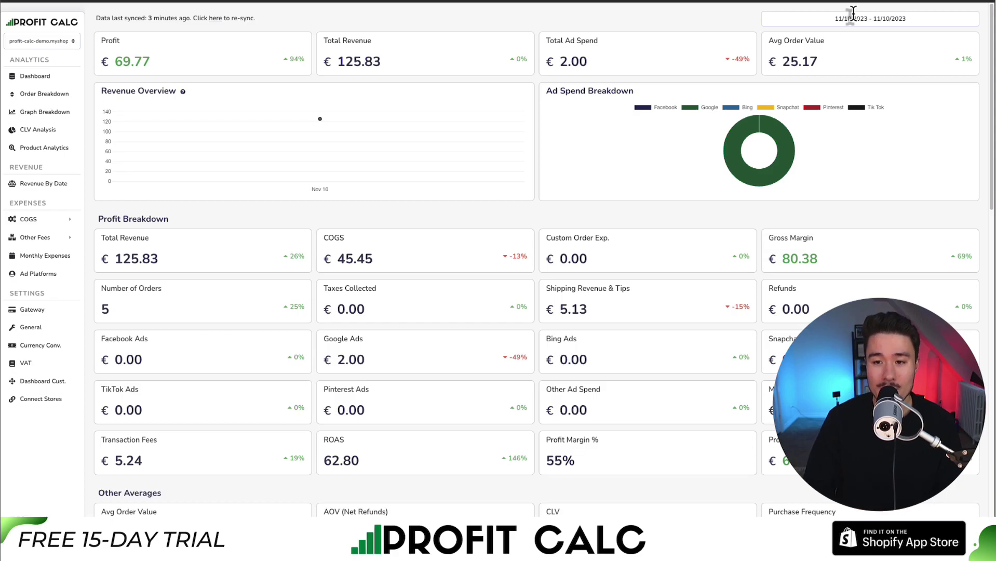
# Apply the last-7-days range (11/04–11/10/2023) to the ProfitCalc dashboard
pyautogui.click(915, 19)
pyautogui.click(941, 59)
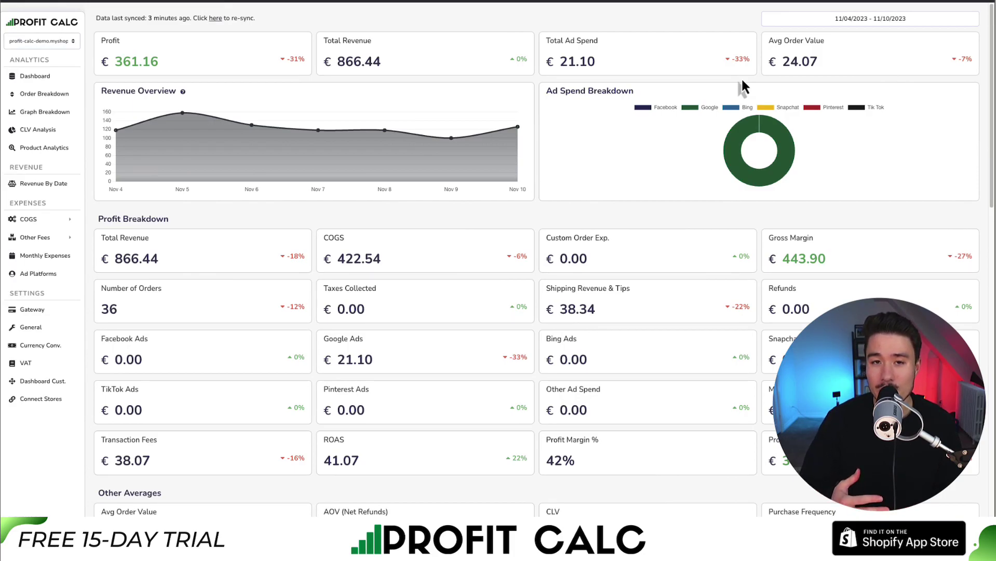
pyautogui.moveTo(991, 52); pyautogui.dragTo(992, 12)
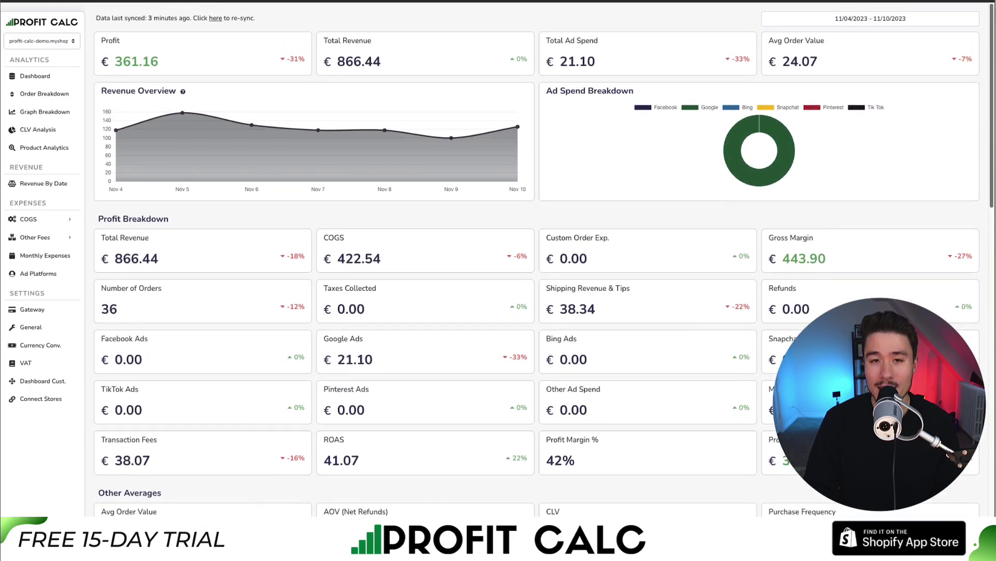